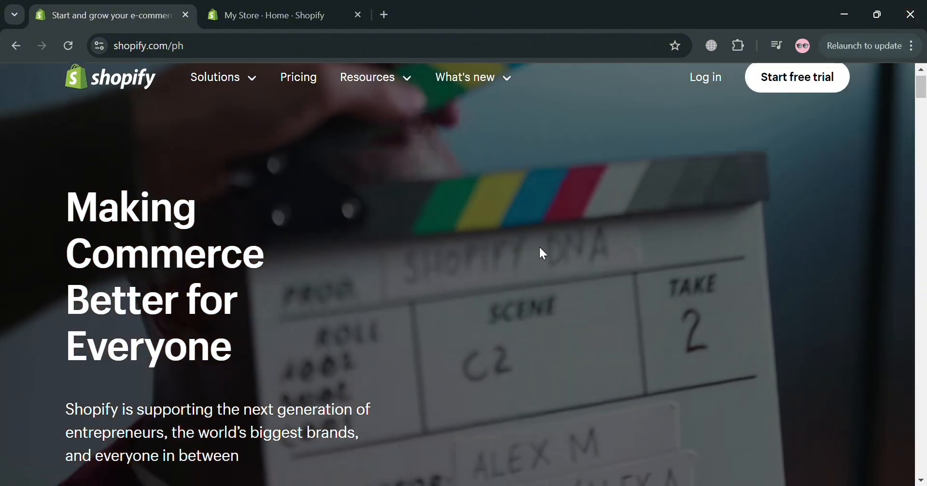
Look through the Shopify homepage, from the storefront, sales channel and point of sale sections to the footer.
scroll(540, 253, "down", 3)
scroll(548, 252, "down", 10)
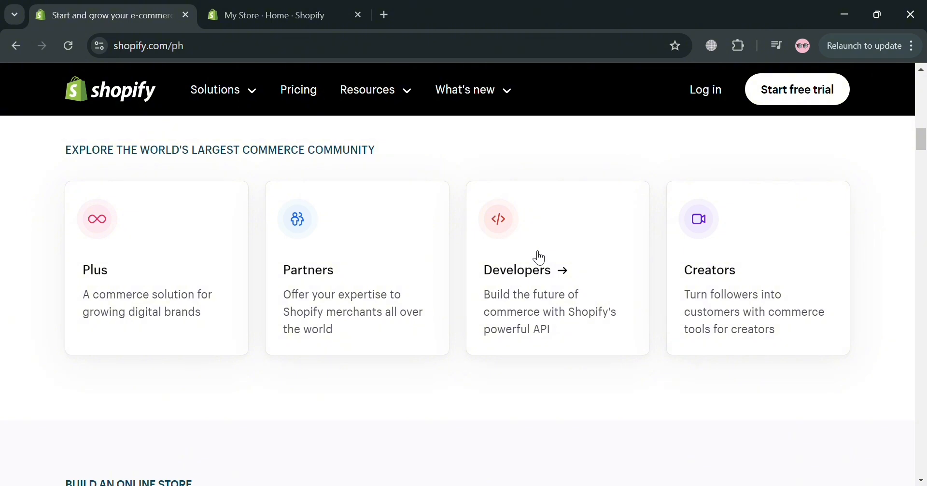
scroll(538, 258, "down", 12)
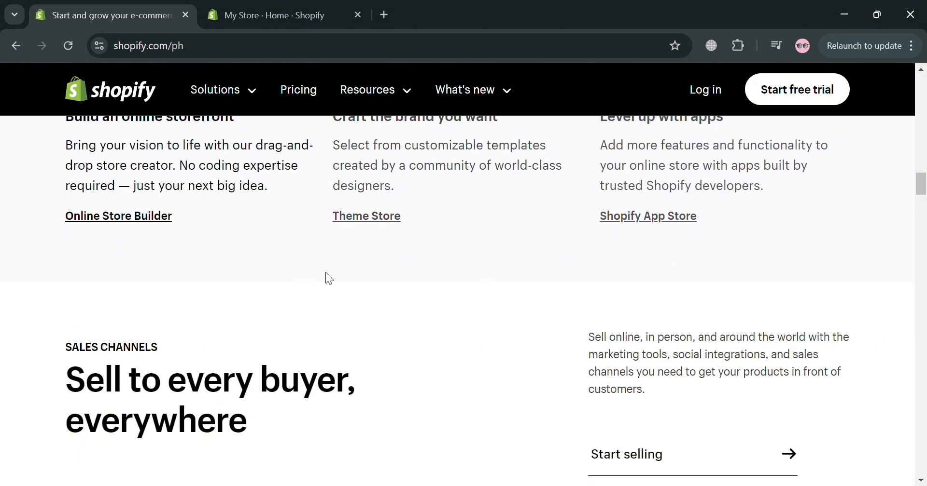
scroll(437, 212, "up", 1)
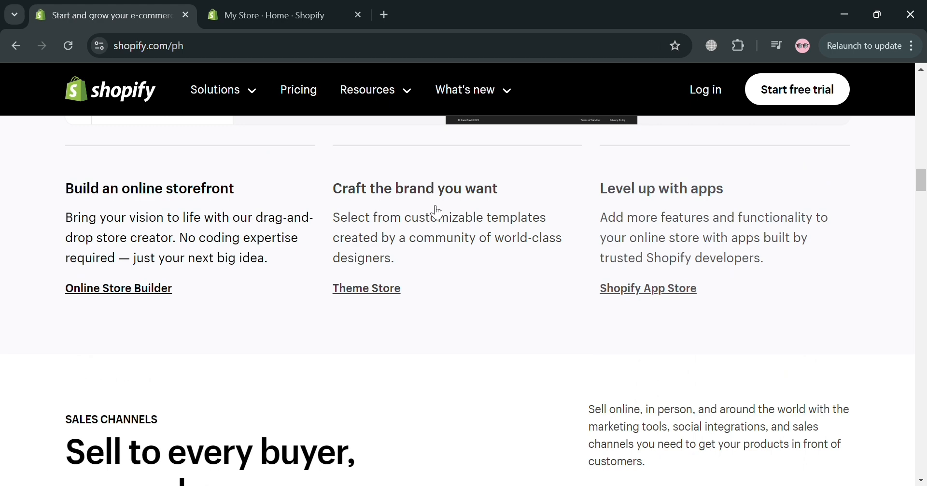
scroll(440, 207, "down", 6)
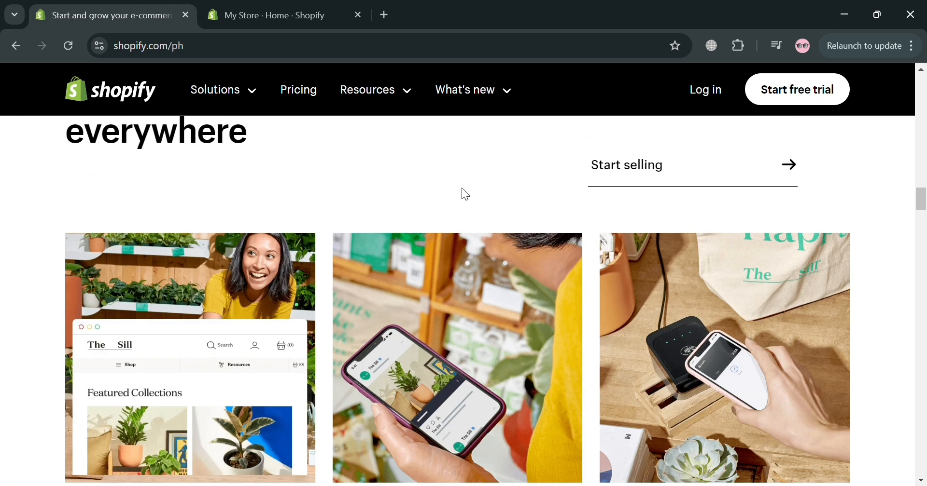
scroll(469, 187, "down", 10)
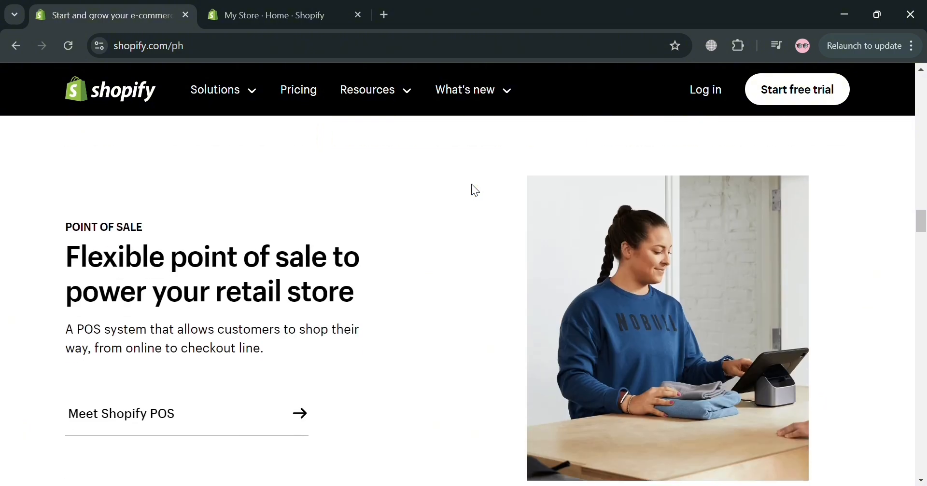
scroll(471, 184, "up", 2)
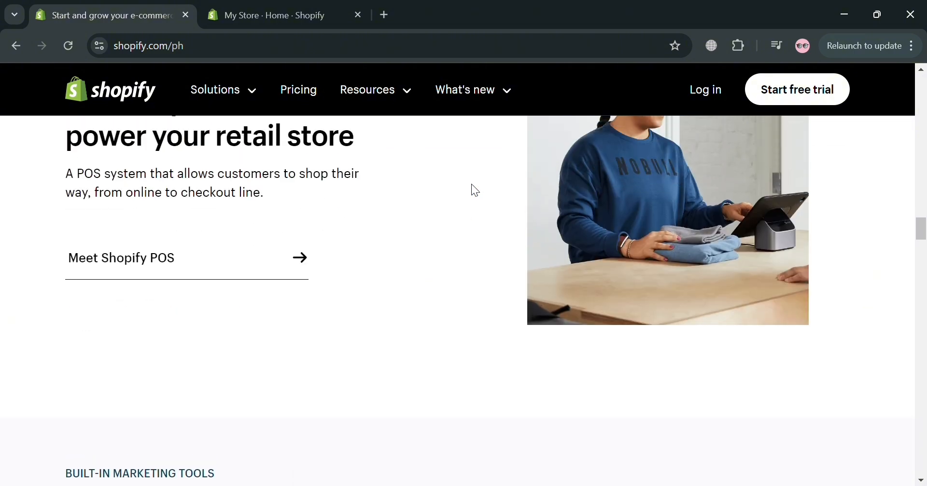
scroll(468, 174, "down", 4)
scroll(464, 169, "down", 20)
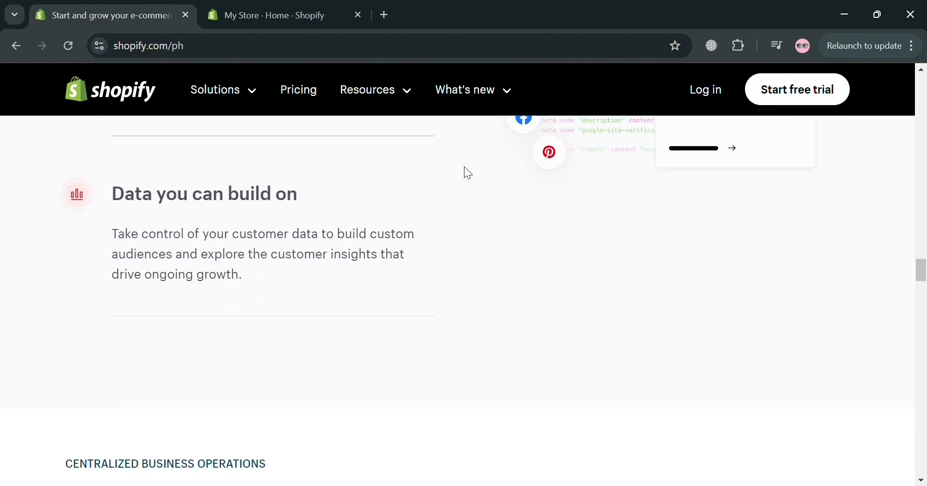
scroll(462, 183, "down", 15)
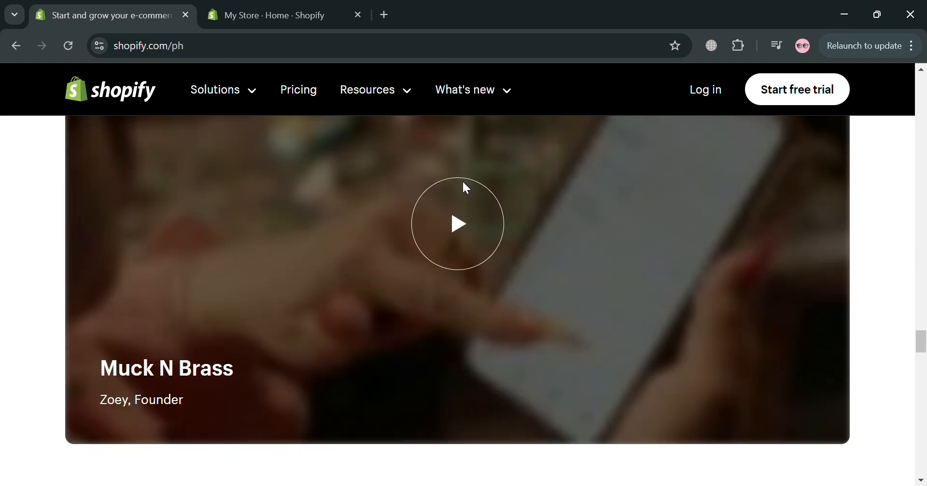
scroll(453, 248, "down", 20)
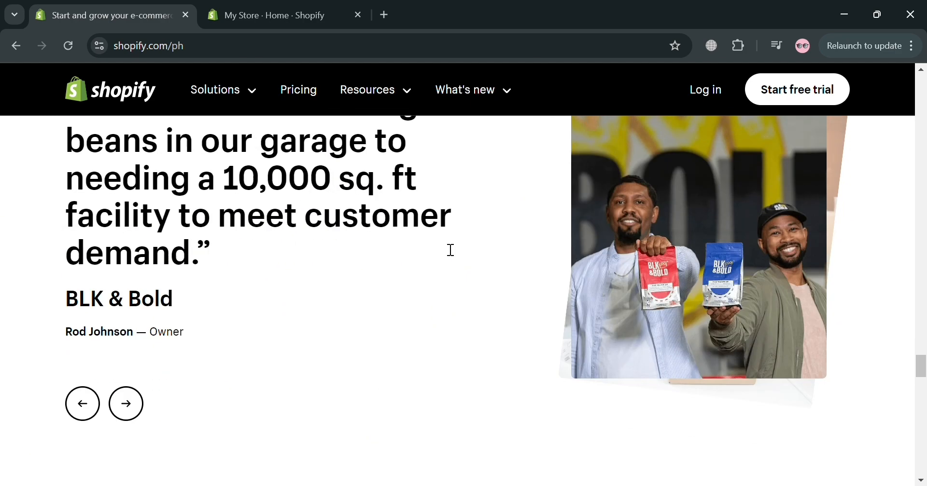
scroll(442, 248, "down", 15)
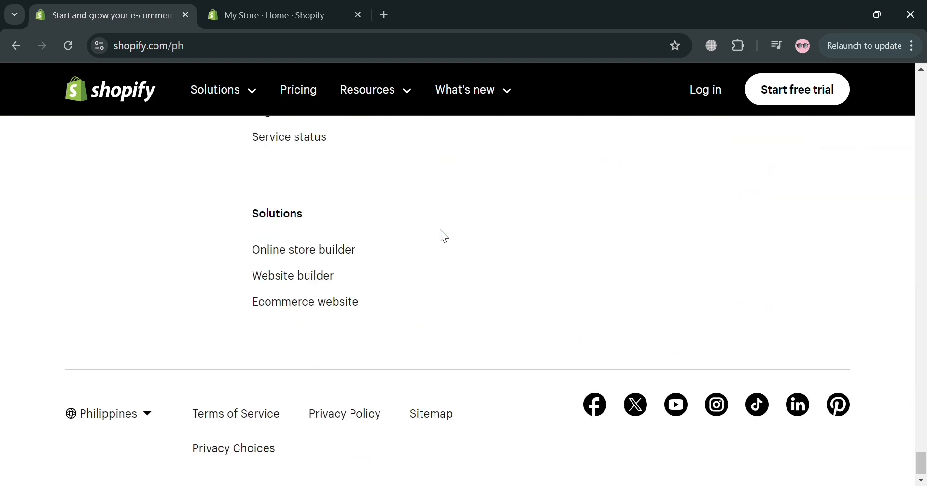
scroll(440, 236, "up", 12)
scroll(444, 226, "up", 20)
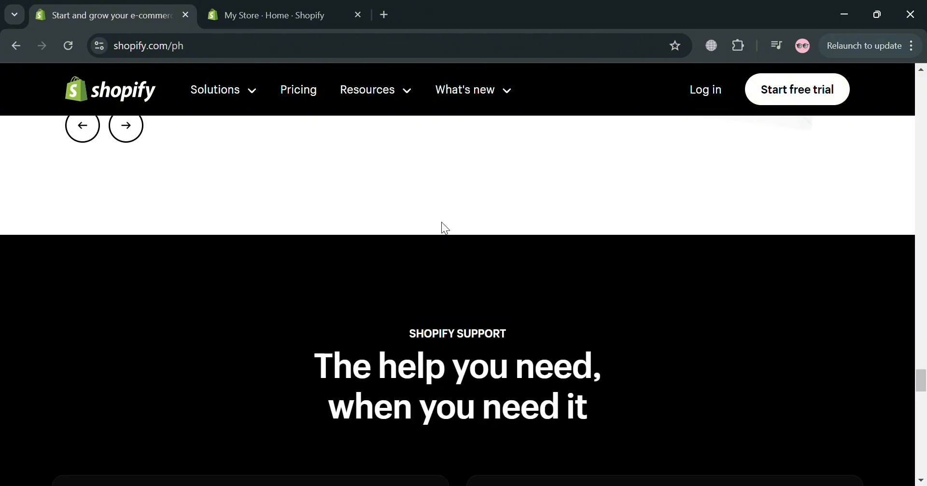
scroll(449, 193, "up", 20)
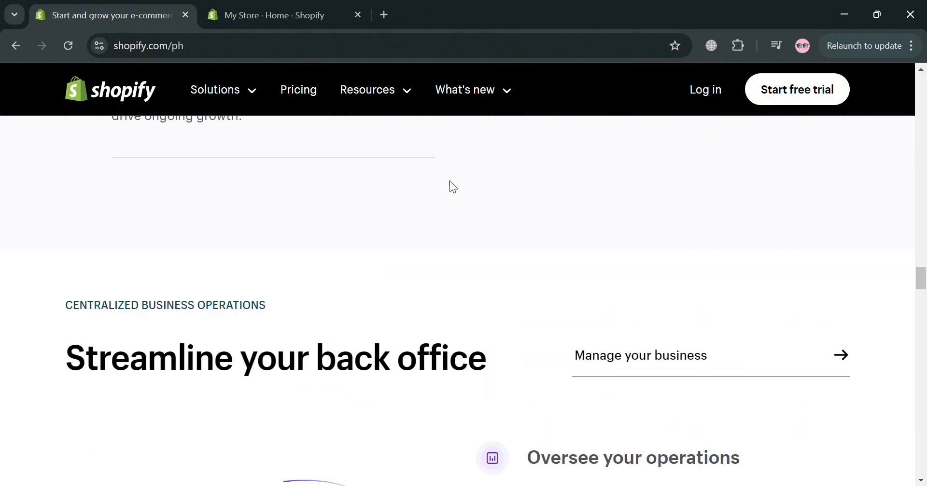
scroll(450, 181, "up", 20)
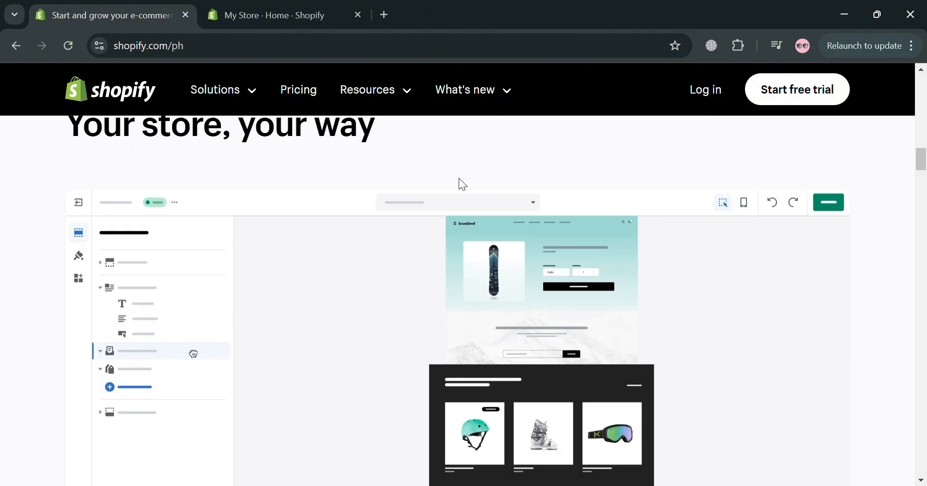
scroll(458, 184, "up", 10)
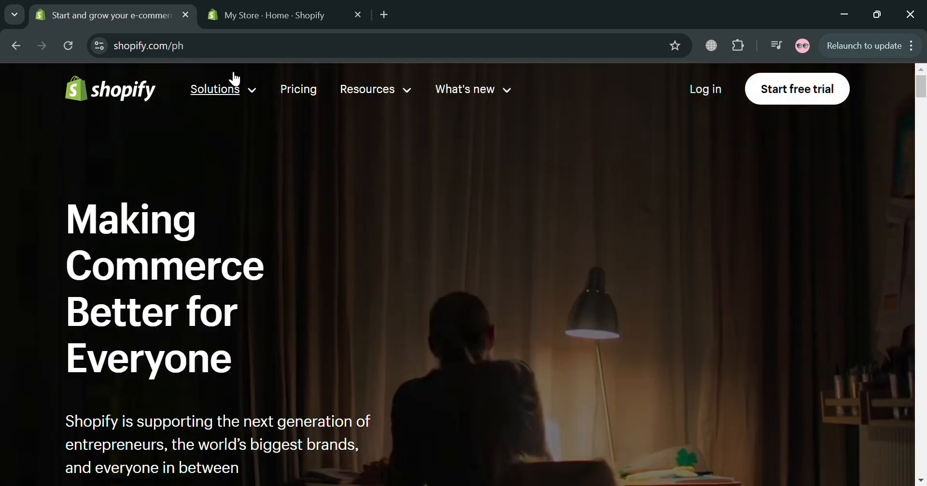
Switch to the My Store admin, open the Point of Sale channel and look over its quick start guide.
left_click(275, 6)
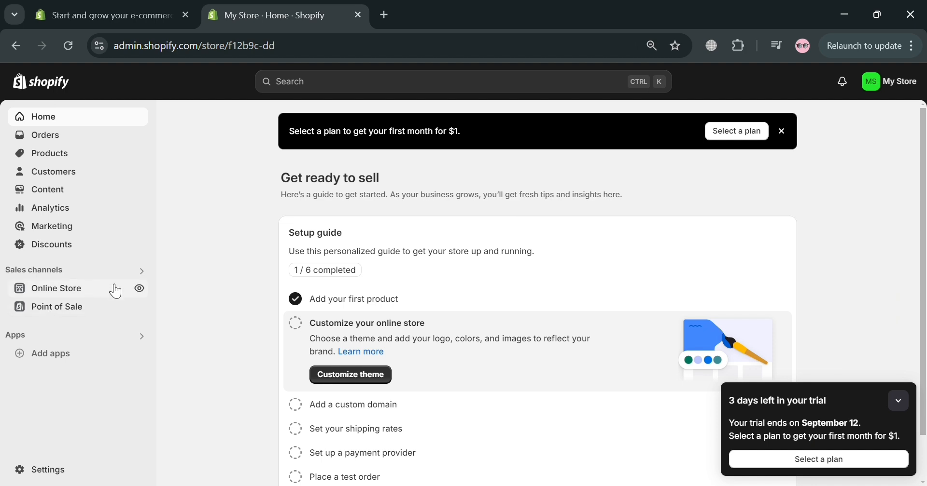
left_click(85, 315)
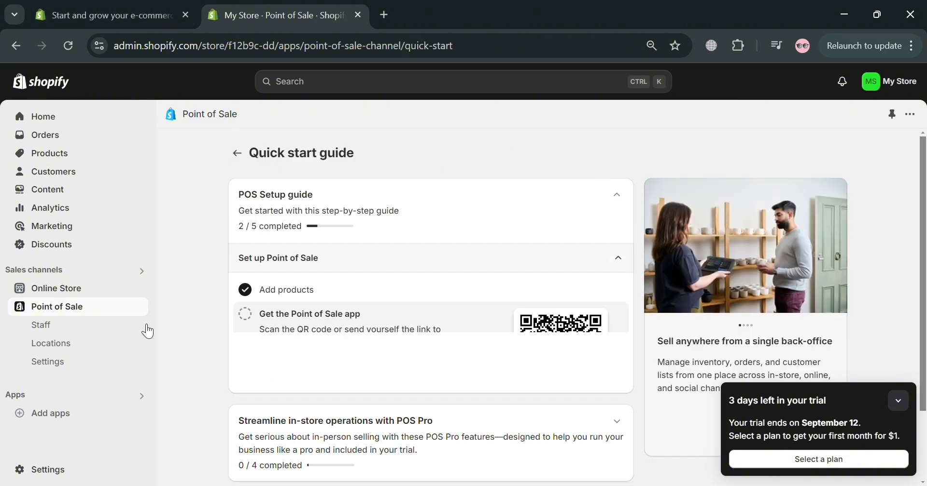
scroll(361, 266, "down", 3)
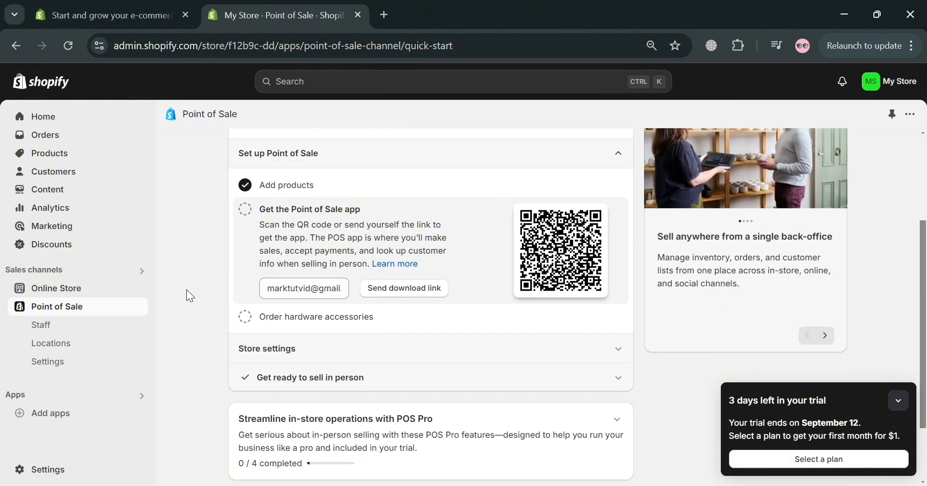
scroll(311, 250, "down", 2)
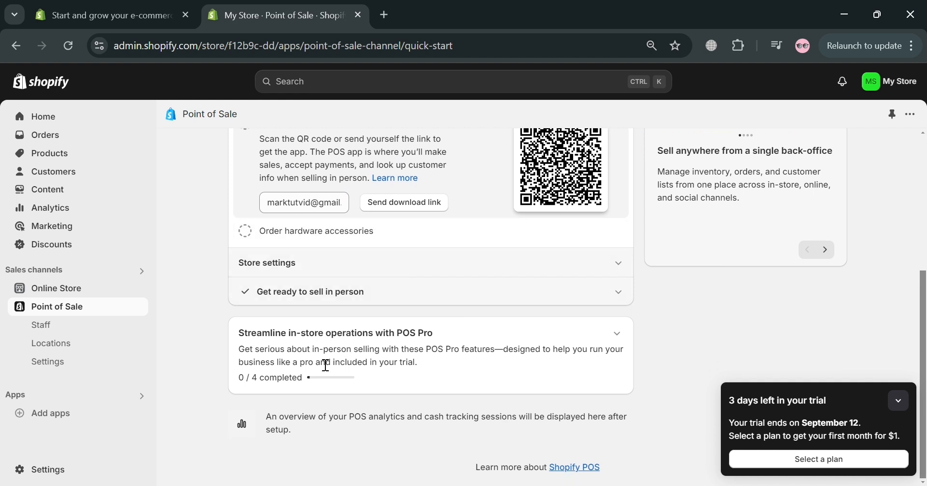
Start creating a new smart grid from the Point of Sale channel's settings.
left_click(66, 364)
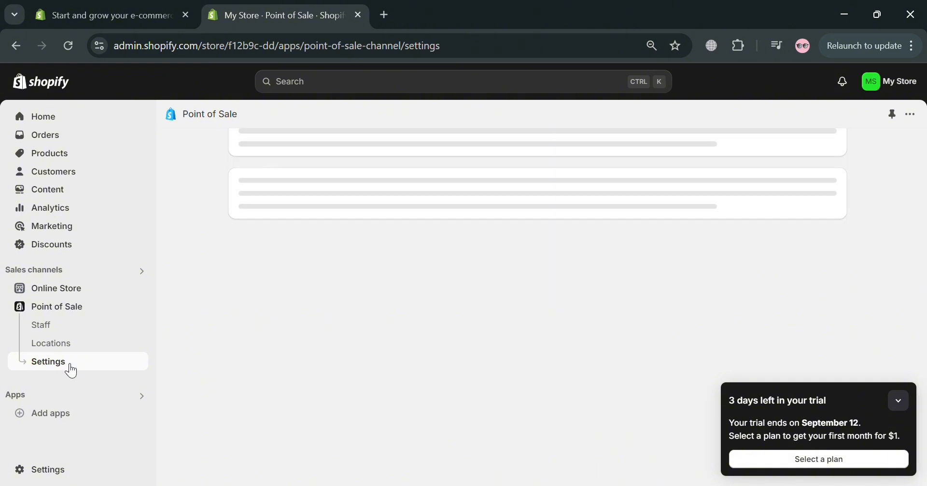
scroll(409, 275, "up", 5)
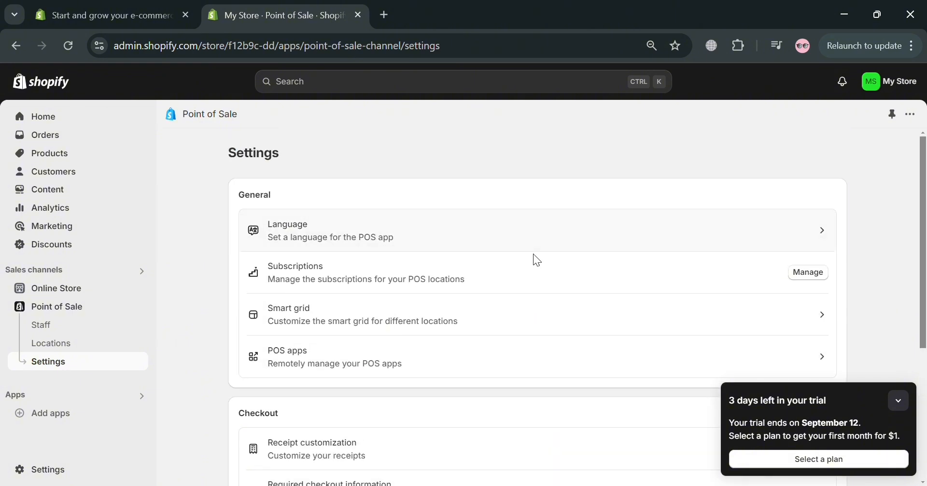
scroll(532, 258, "down", 3)
scroll(533, 260, "down", 2)
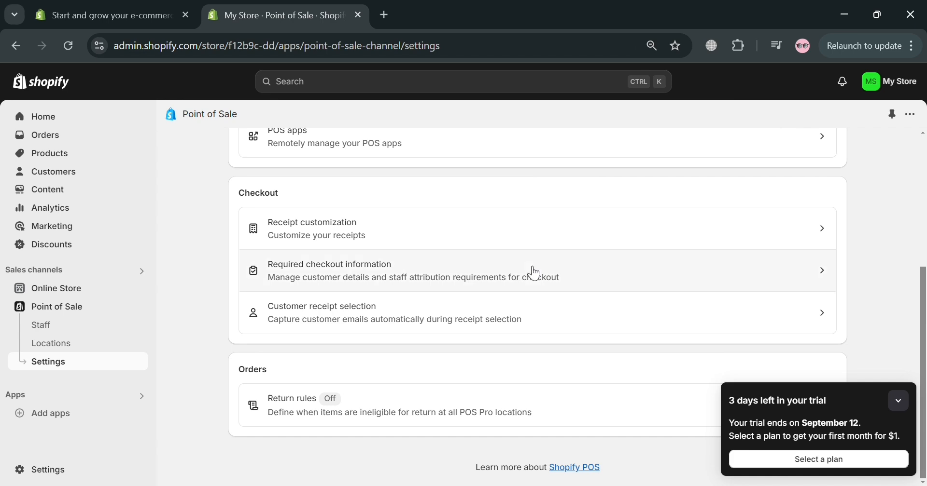
scroll(539, 346, "up", 5)
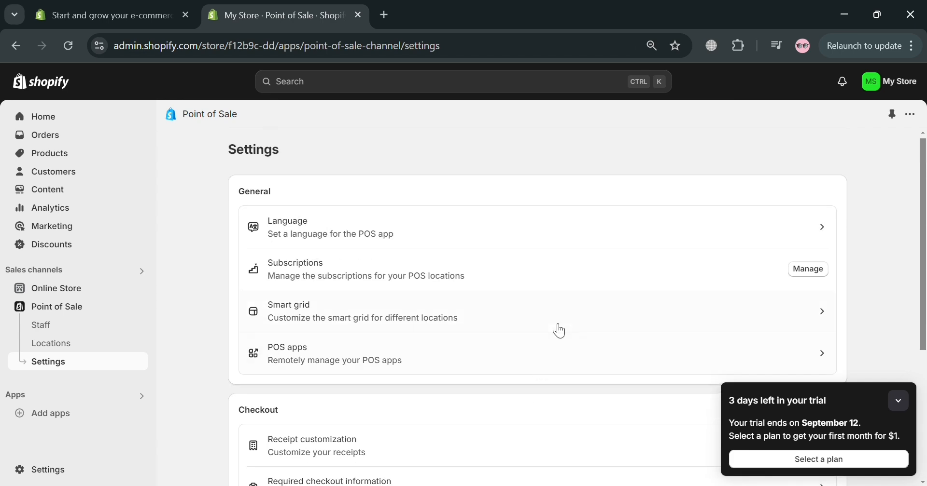
left_click(571, 322)
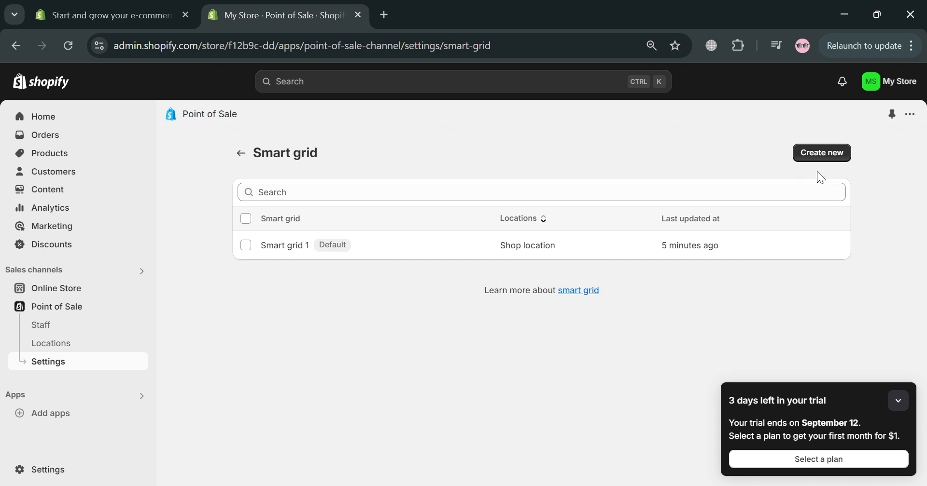
left_click(822, 155)
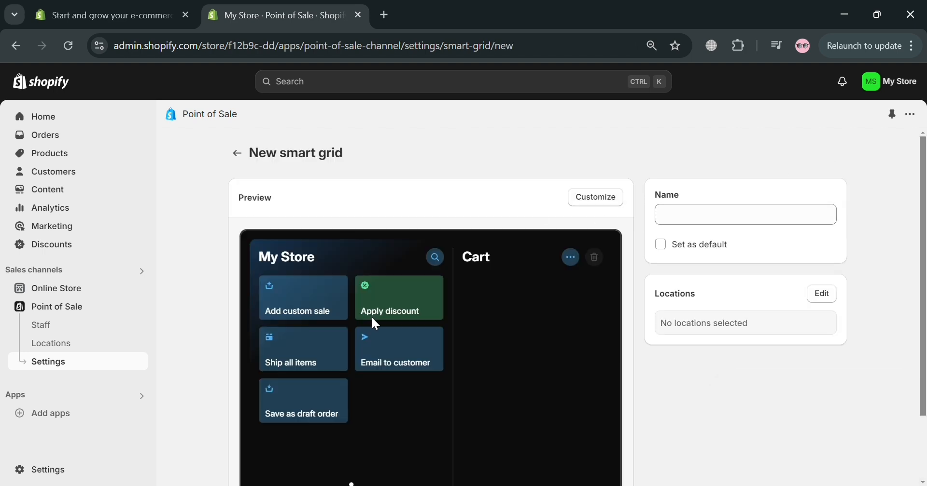
Name the new smart grid Sample and set it as the default.
scroll(371, 316, "down", 2)
scroll(822, 232, "up", 2)
left_click(761, 218)
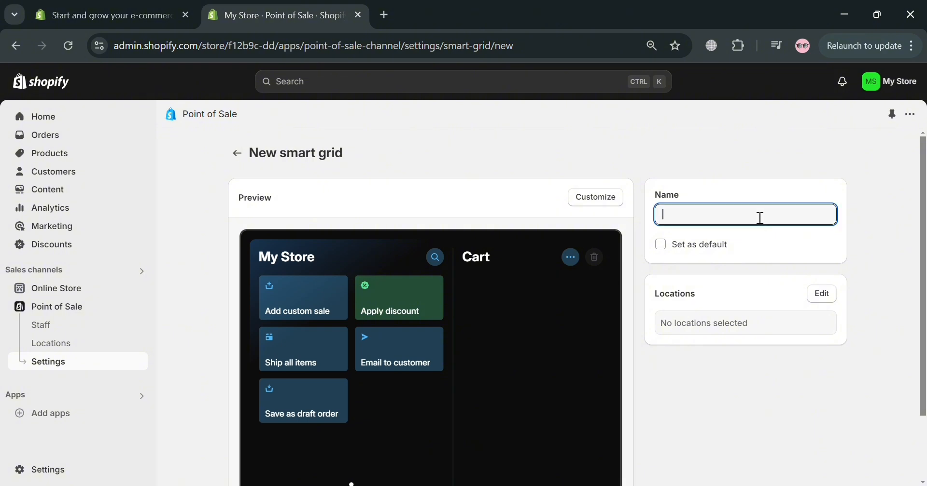
type("Sample")
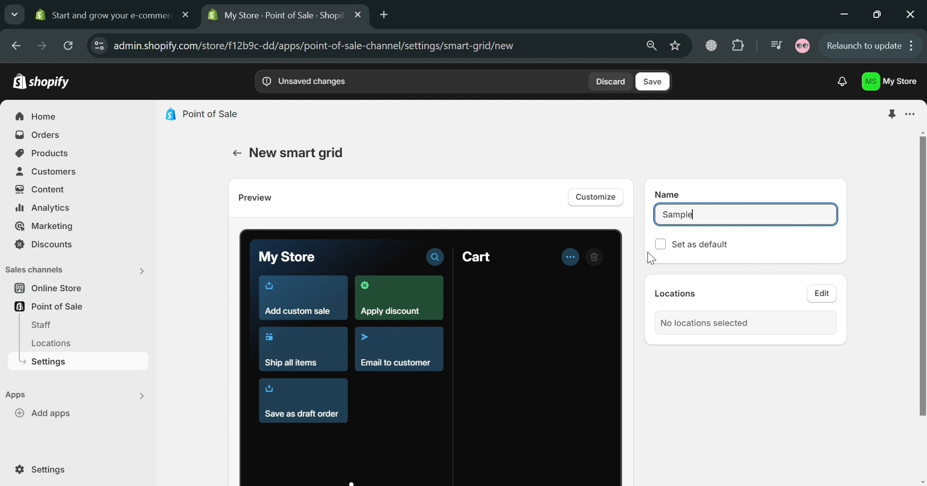
left_click(660, 245)
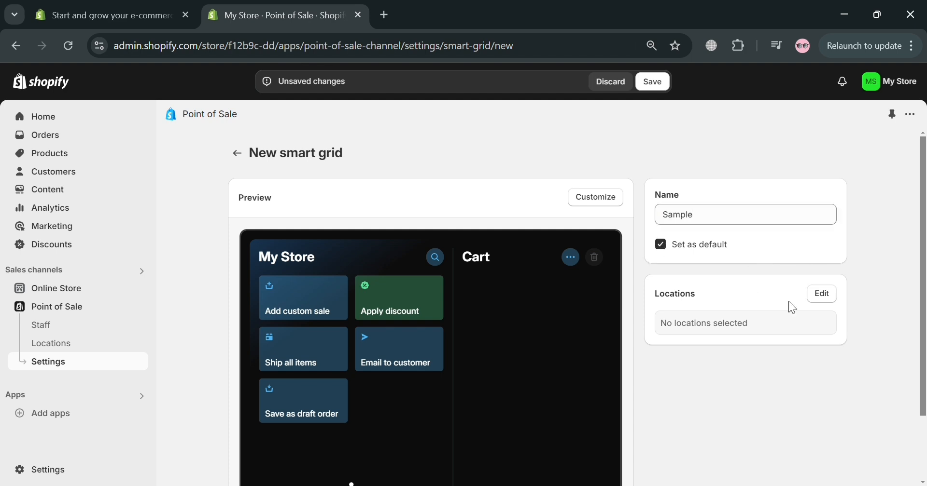
Assign the Shop location to the Sample smart grid.
left_click(822, 297)
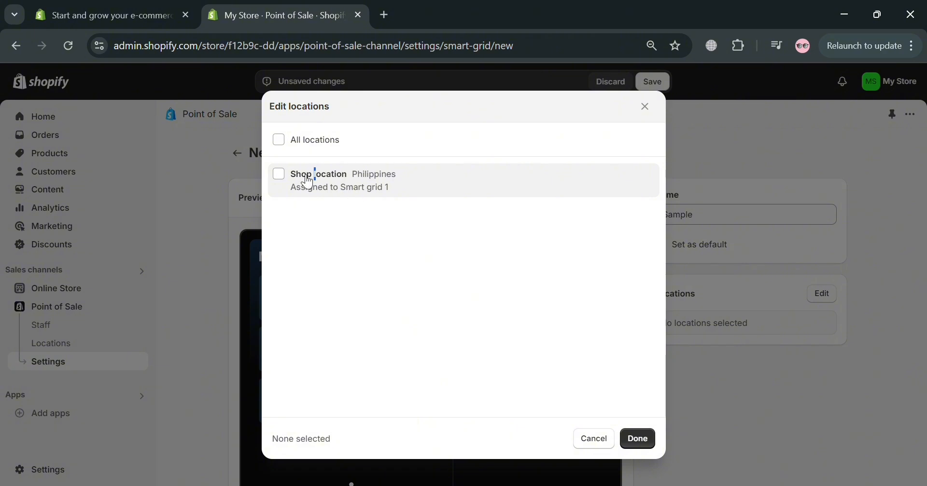
left_click(280, 175)
left_click(637, 440)
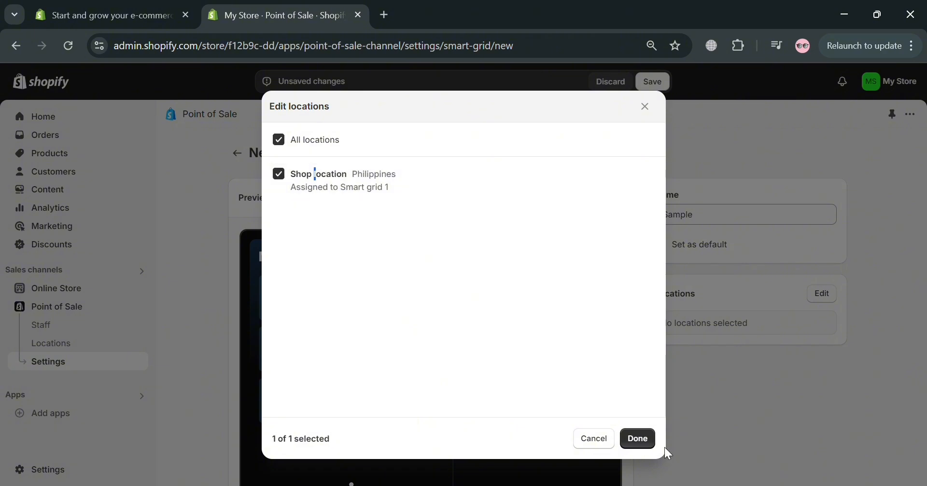
Customize the smart grid by moving the Save as draft order tile above Email to customer on Page 1.
scroll(612, 309, "down", 2)
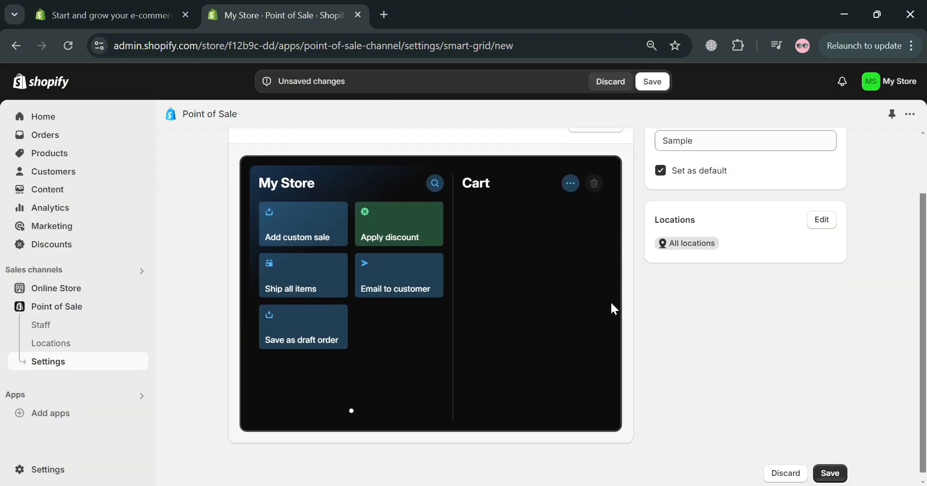
scroll(611, 305, "up", 2)
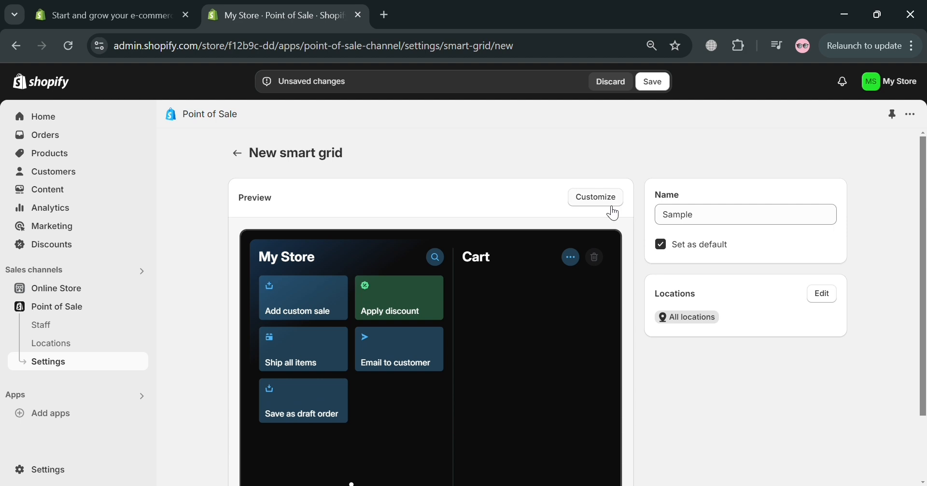
left_click(607, 202)
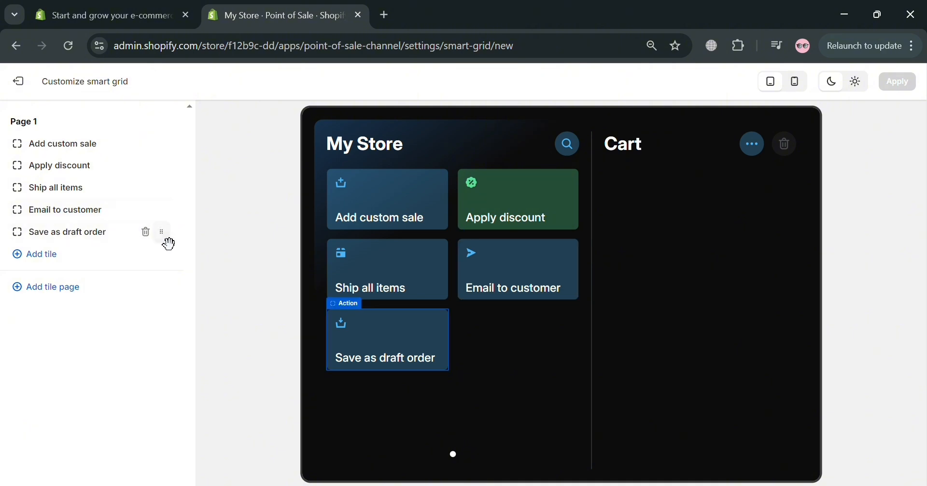
left_click_drag(170, 243, 167, 203)
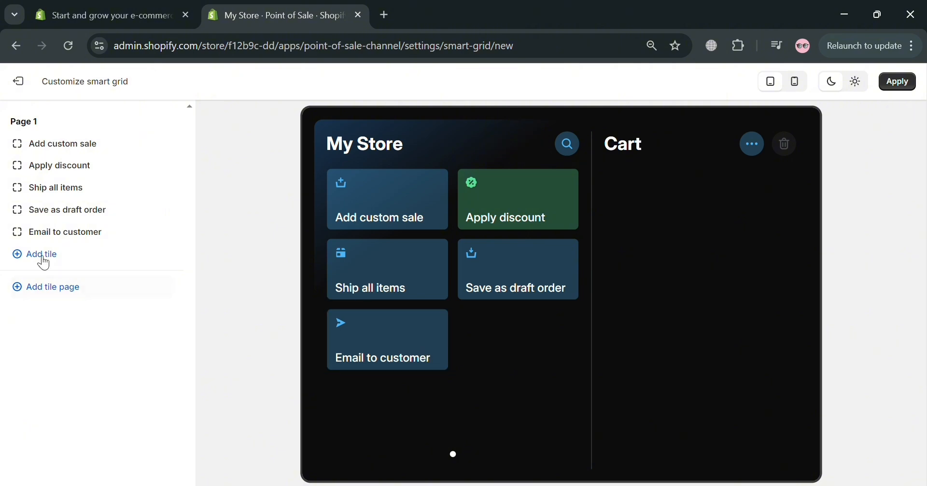
Add a 20% percentage discount tile to Page 1 with the reason Anniversary of Brand.
left_click(75, 256)
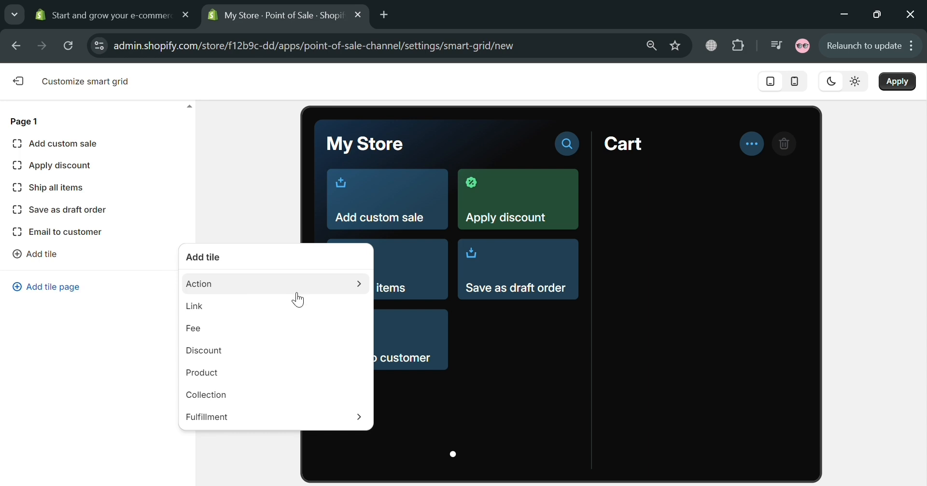
left_click(361, 284)
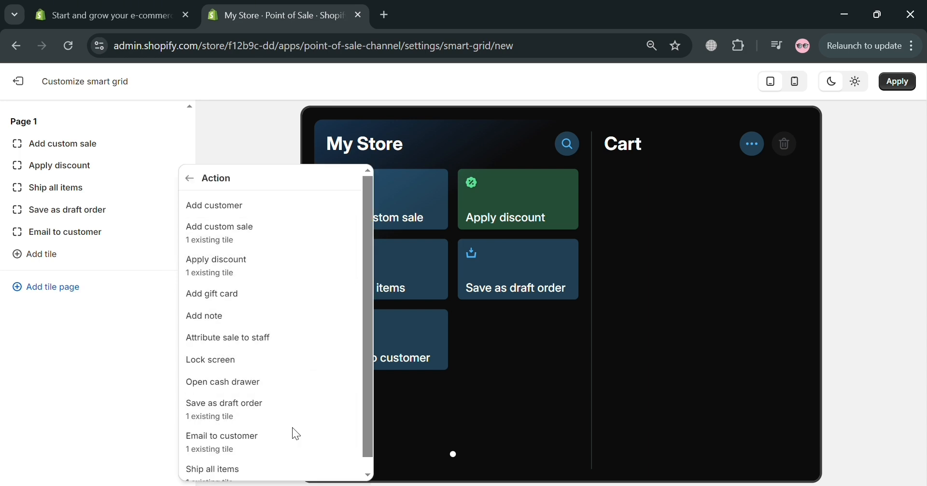
scroll(294, 464, "down", 1)
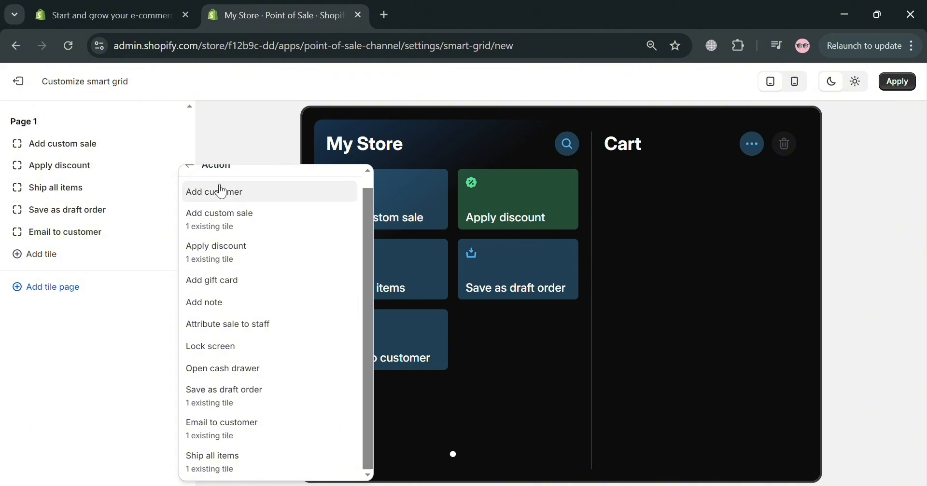
scroll(196, 178, "up", 1)
left_click(196, 178)
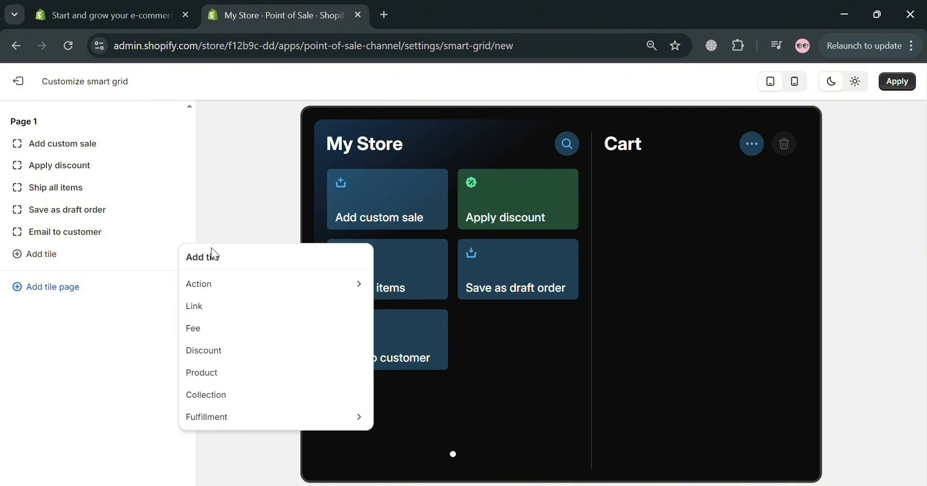
left_click(243, 355)
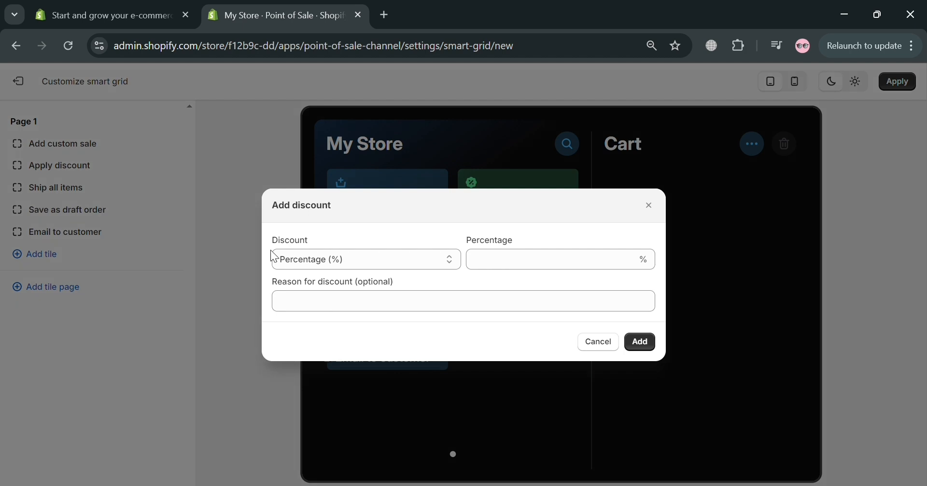
left_click(523, 269)
type("20")
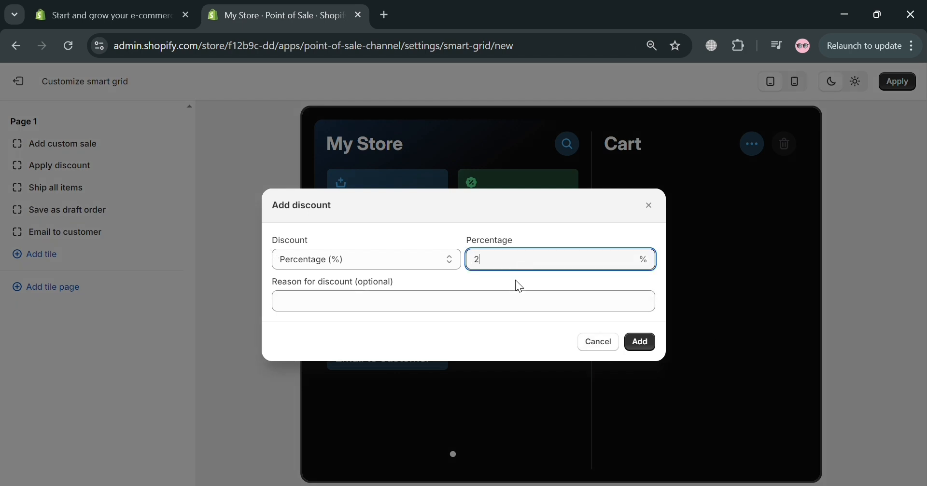
left_click(516, 303)
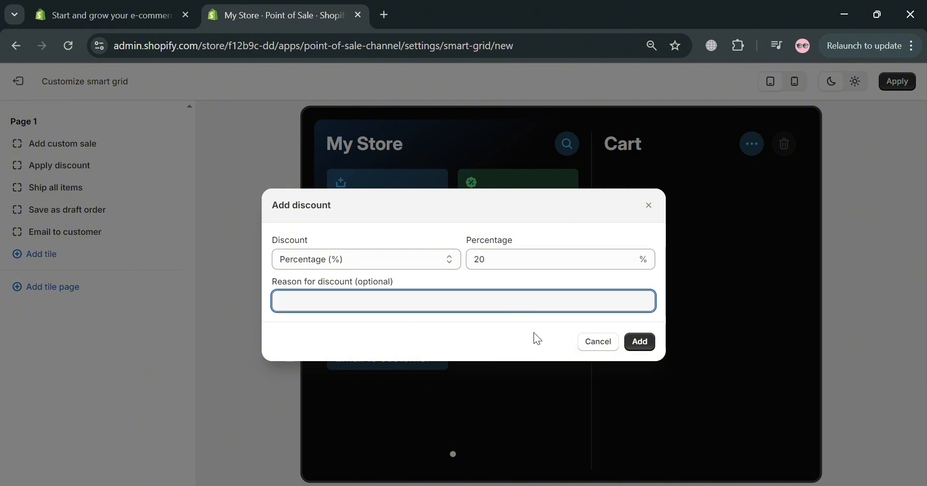
type("Anniversary of Brand")
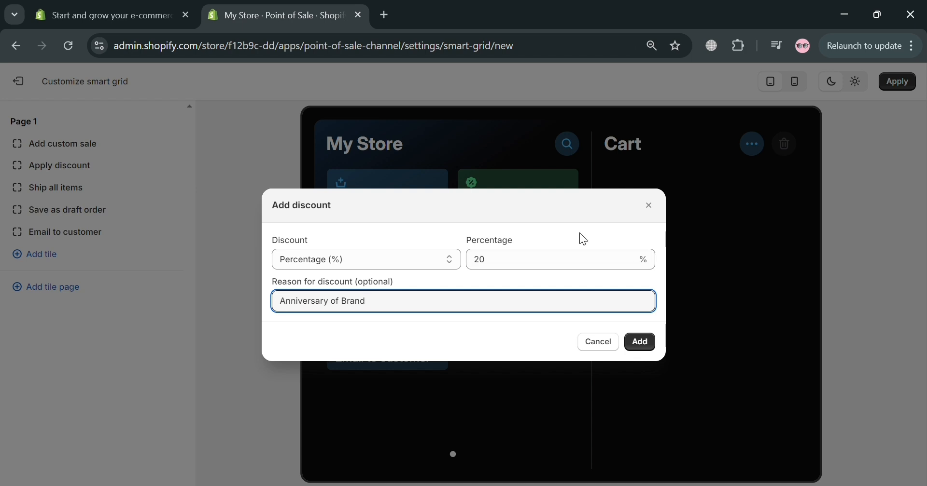
left_click(643, 344)
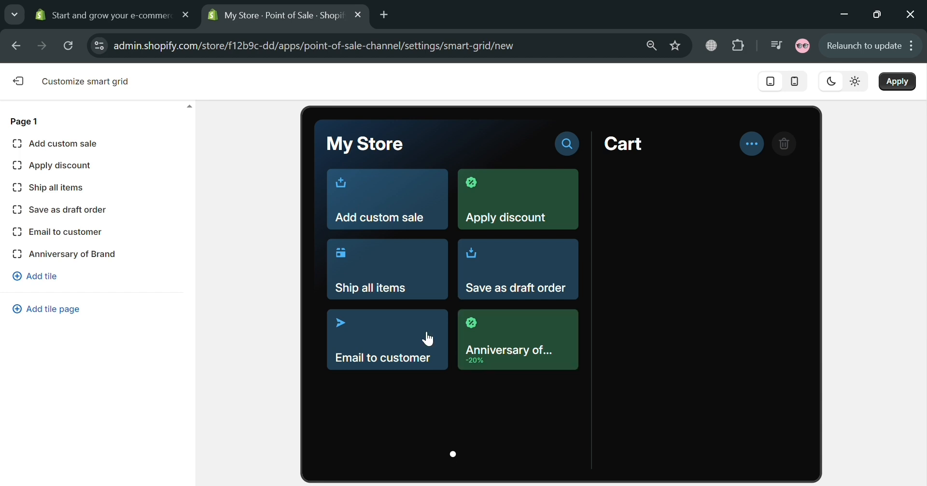
Move the Anniversary of Brand tile to the start of Page 1 and delete the Apply discount tile.
mouse_move(102, 258)
left_click_drag(169, 256, 184, 159)
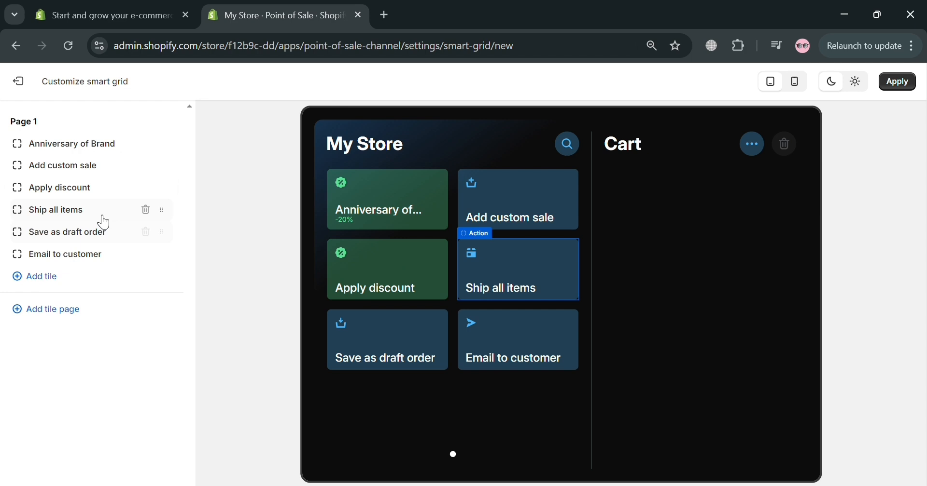
left_click(147, 187)
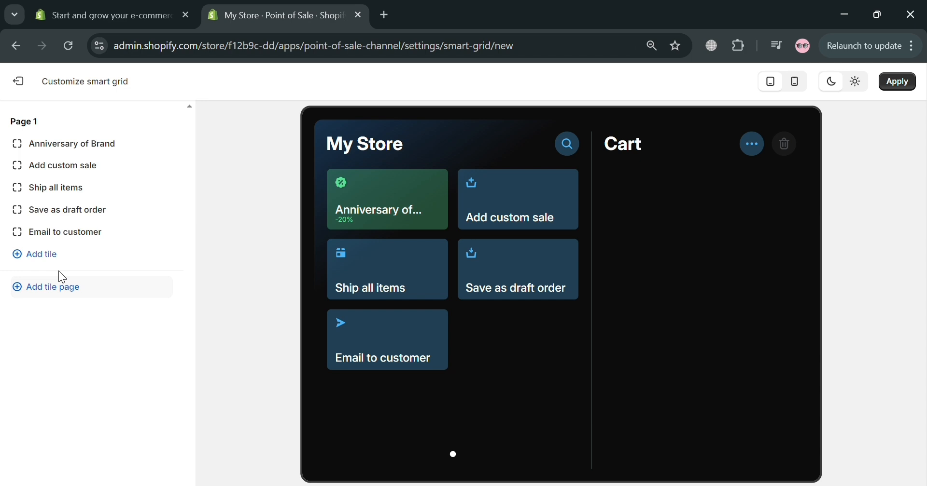
Add a fee tile titled TAX with a price of ₱99 to Page 1 and apply the smart grid changes.
left_click(61, 258)
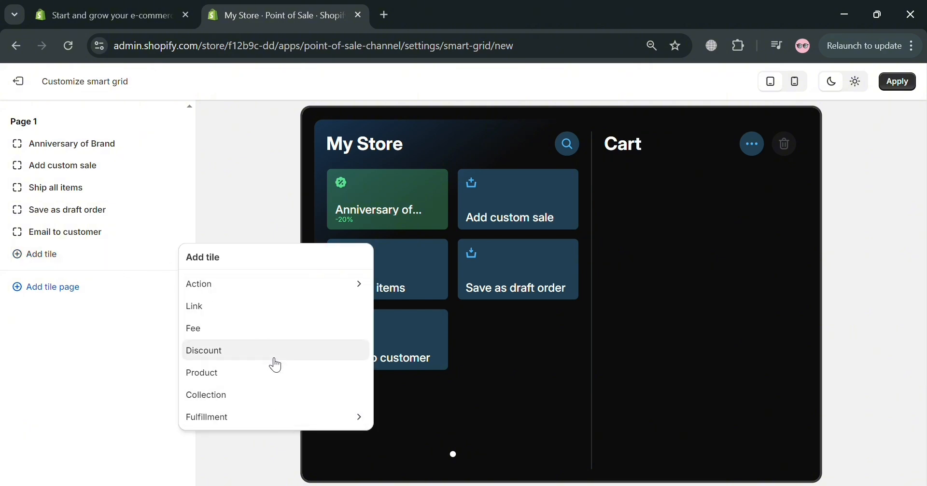
left_click(276, 333)
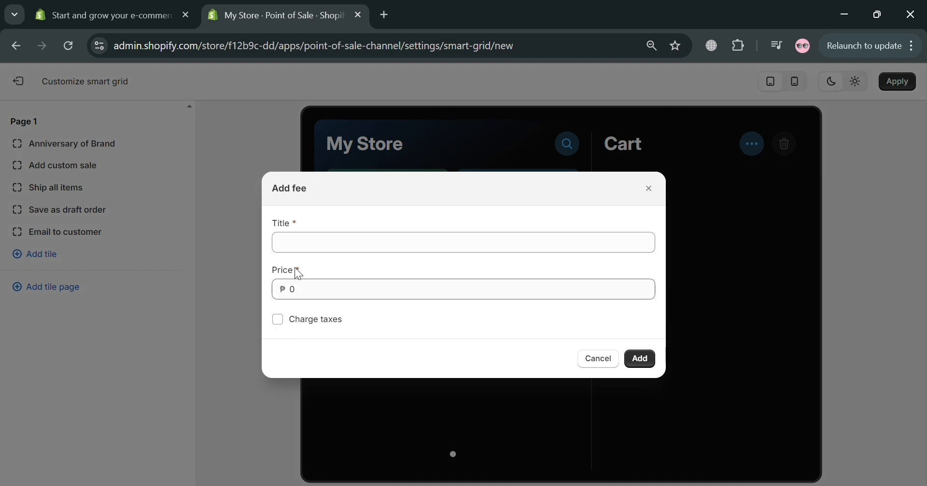
left_click(321, 249)
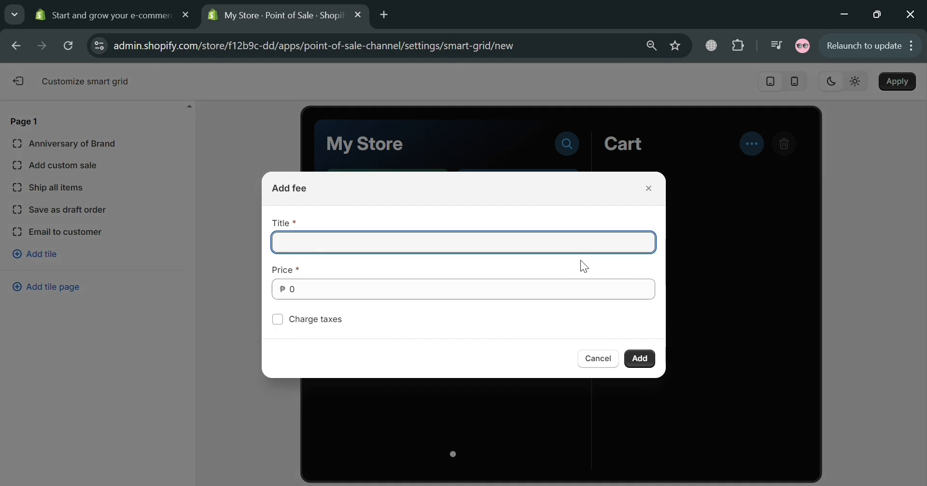
key("Tab")
key("BackSpace")
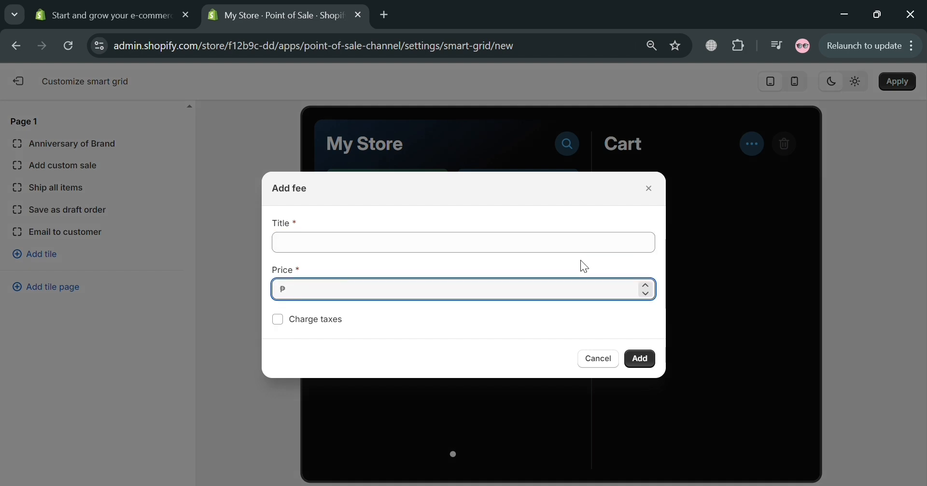
left_click(563, 247)
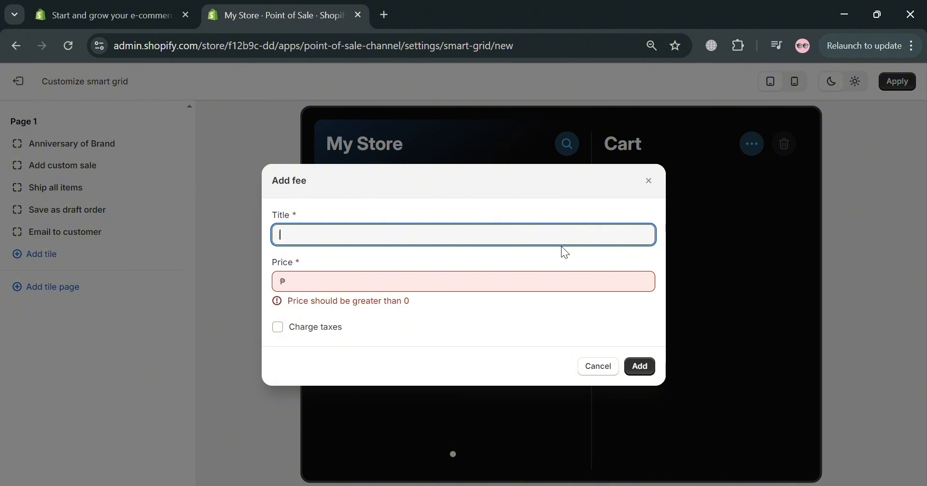
type("TAX")
left_click(463, 285)
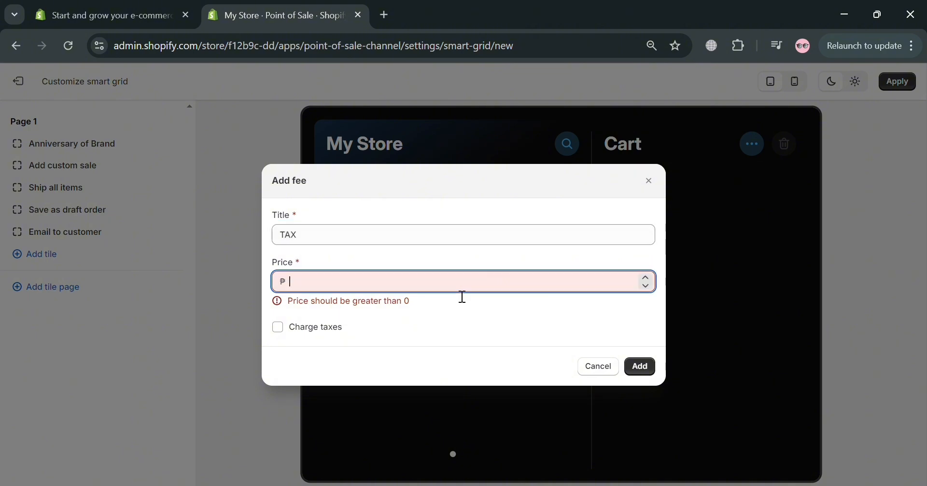
type("99")
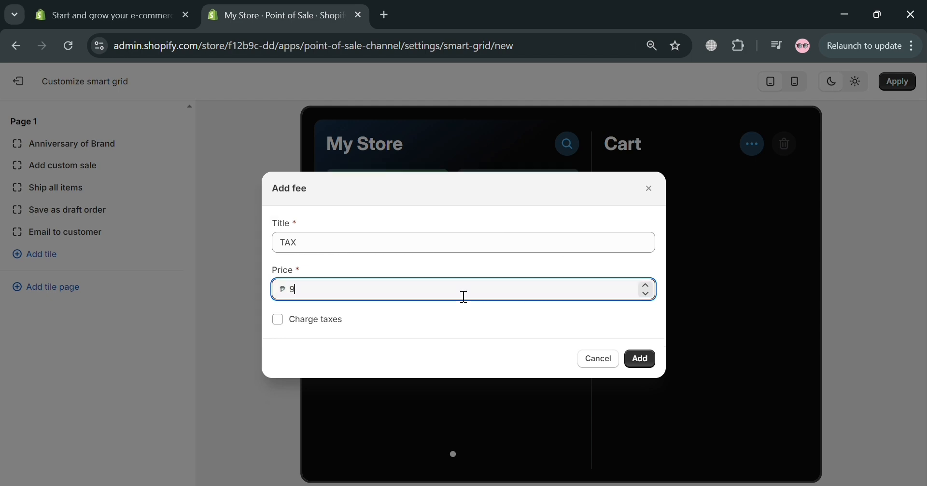
left_click(647, 363)
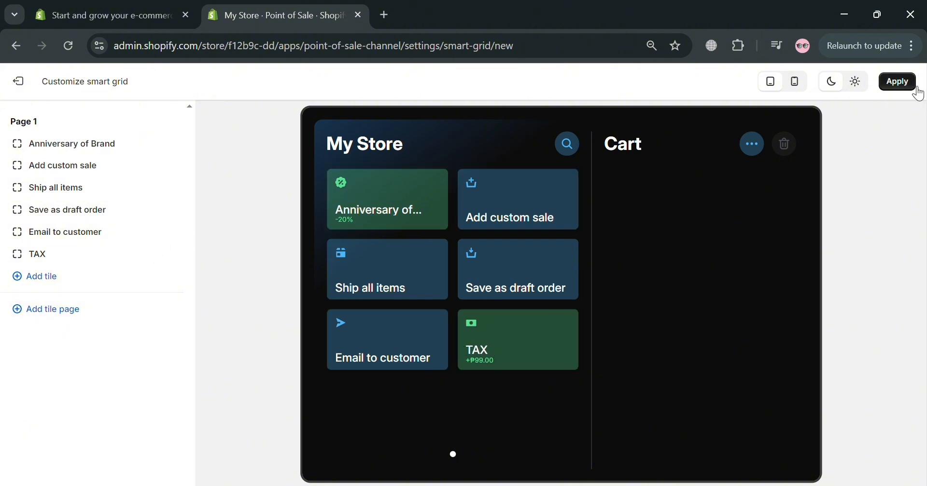
left_click(898, 82)
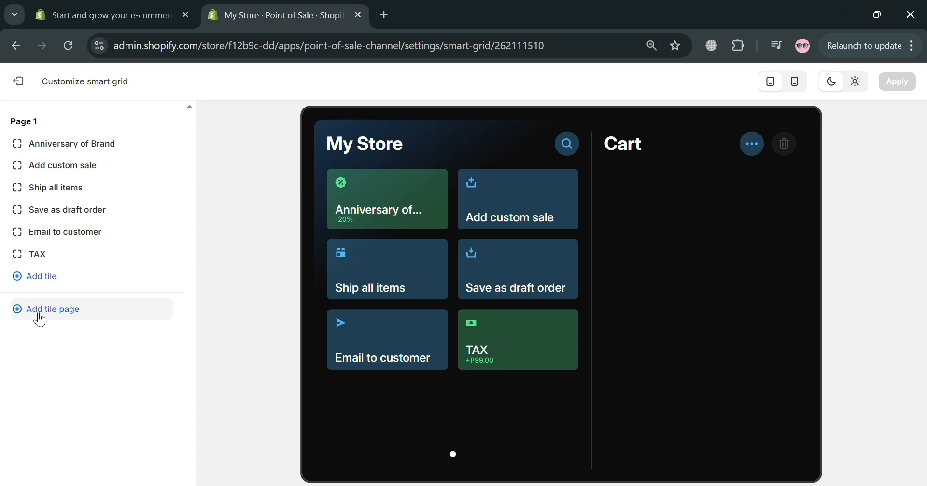
Add a second tile page with an Add gift card action tile, plus an empty third page.
left_click(40, 312)
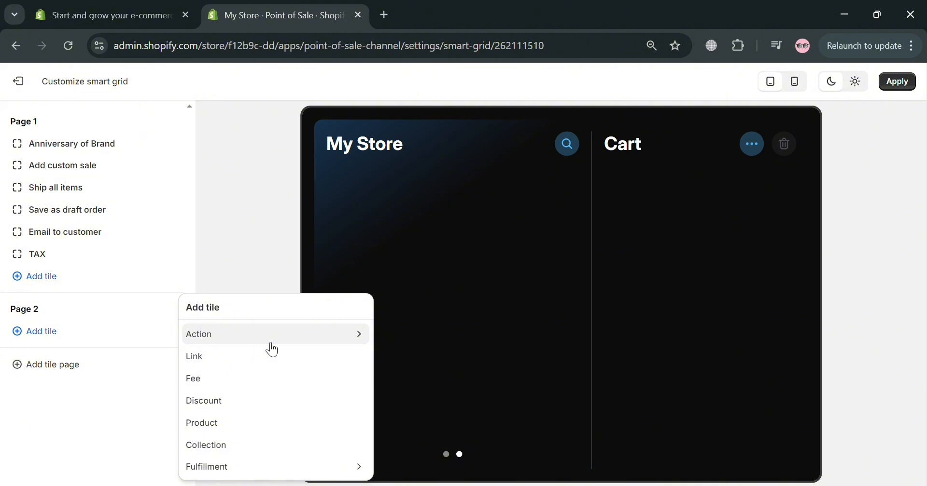
left_click(331, 341)
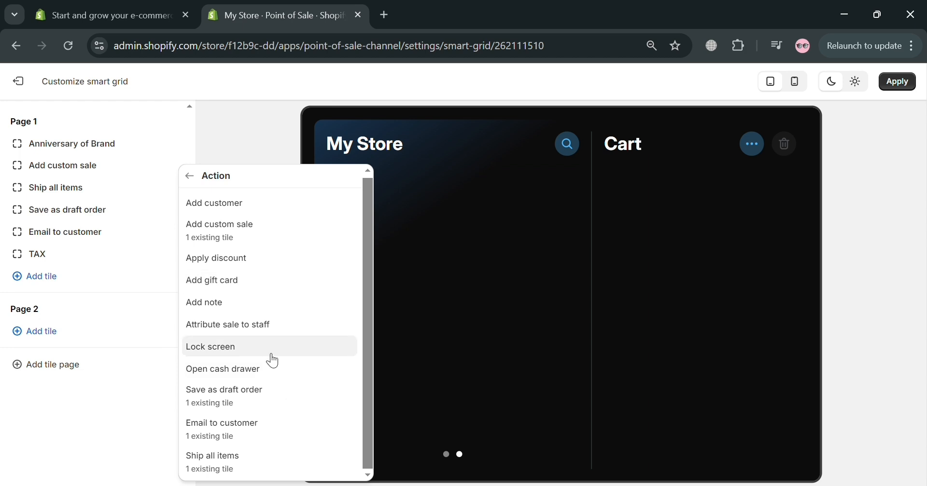
left_click(269, 286)
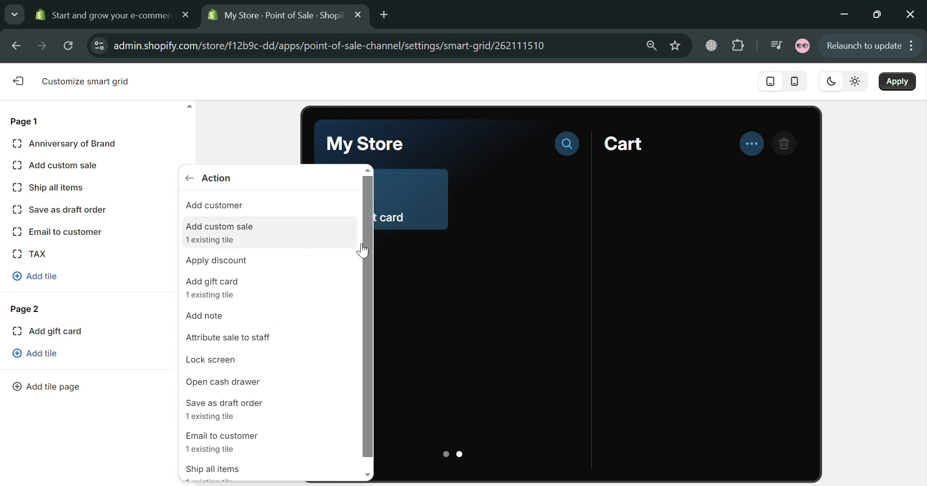
left_click(87, 397)
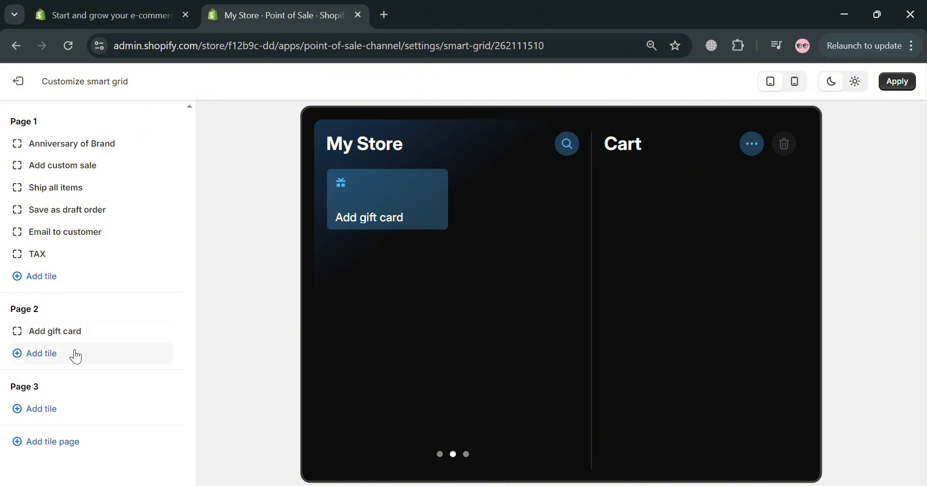
Try Green and then Orange as the color of the Add gift card tile on Page 2.
left_click(90, 333)
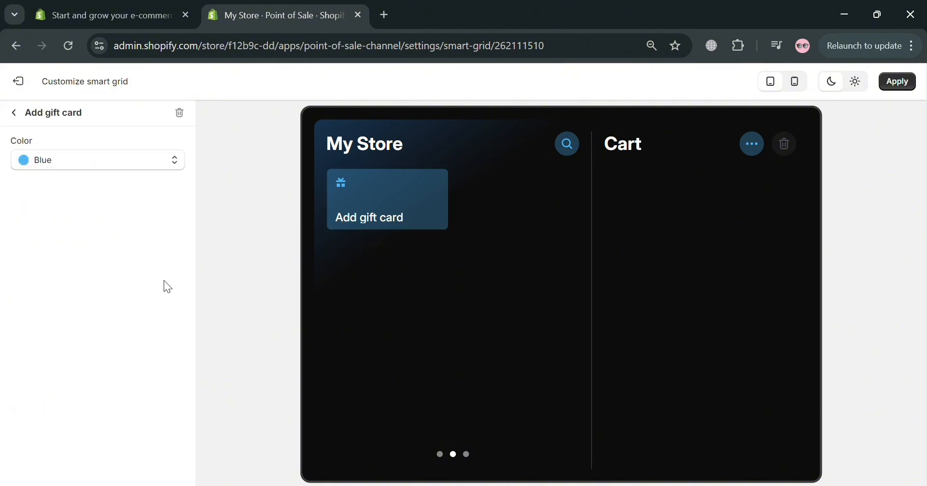
left_click(125, 167)
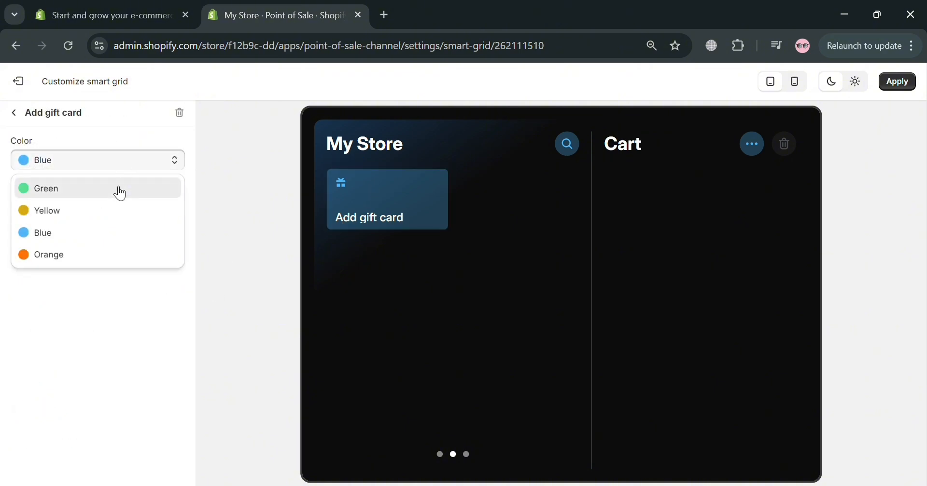
left_click(116, 190)
left_click(142, 161)
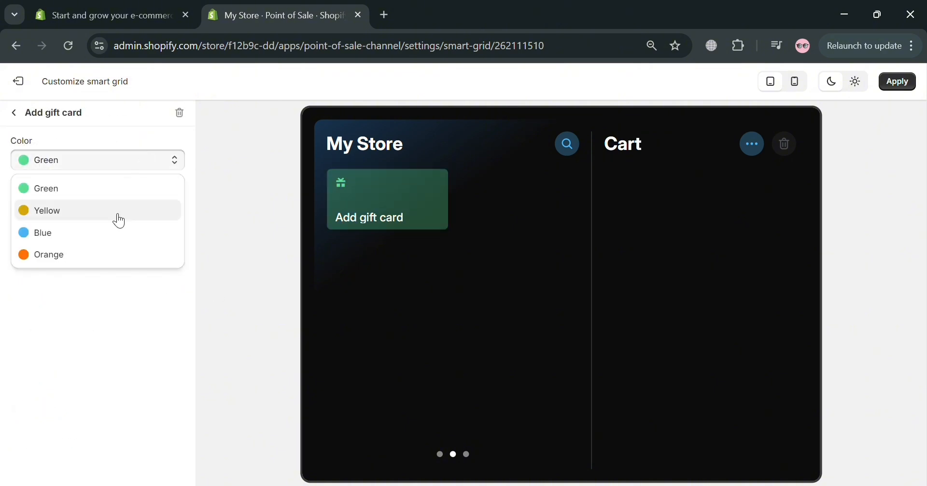
left_click(112, 256)
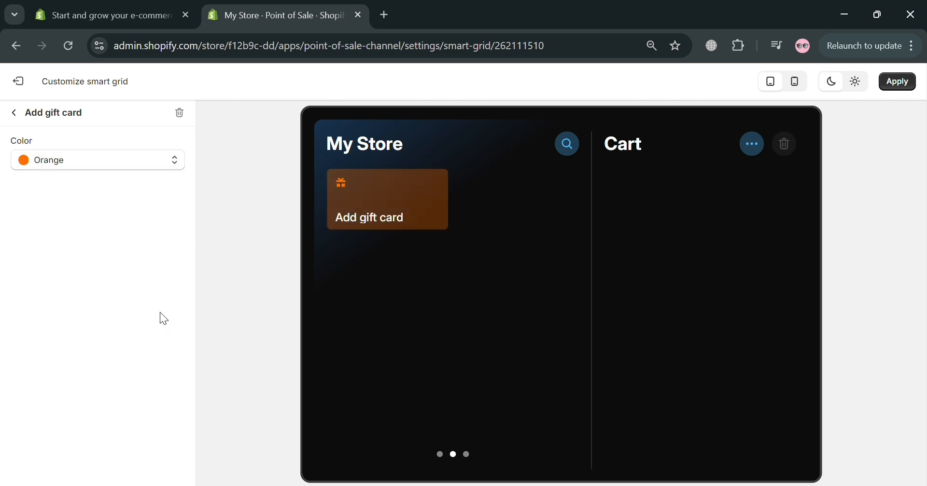
left_click(16, 113)
Add a product tile for Mens Bag to Page 2.
left_click(82, 357)
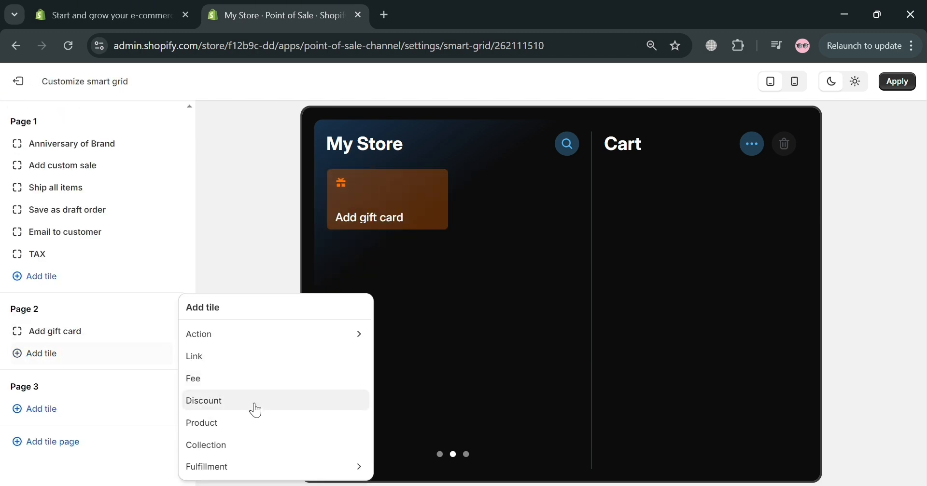
left_click(290, 424)
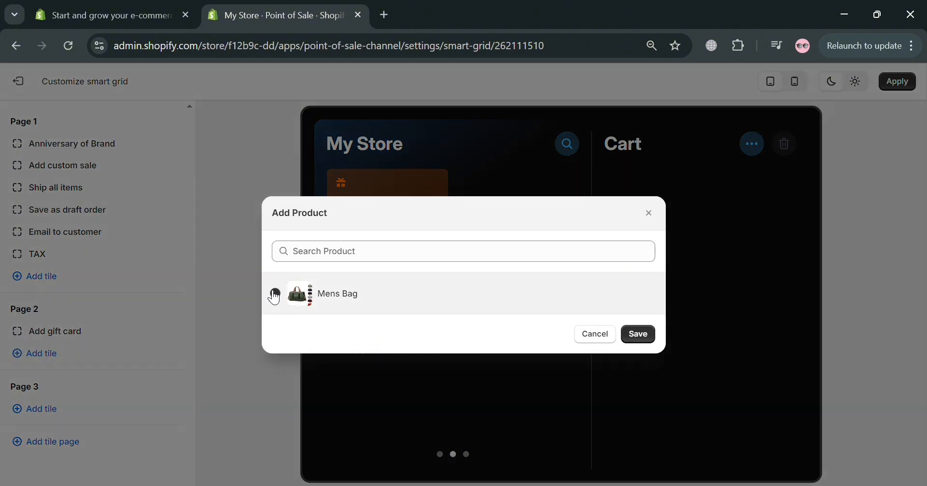
left_click(274, 294)
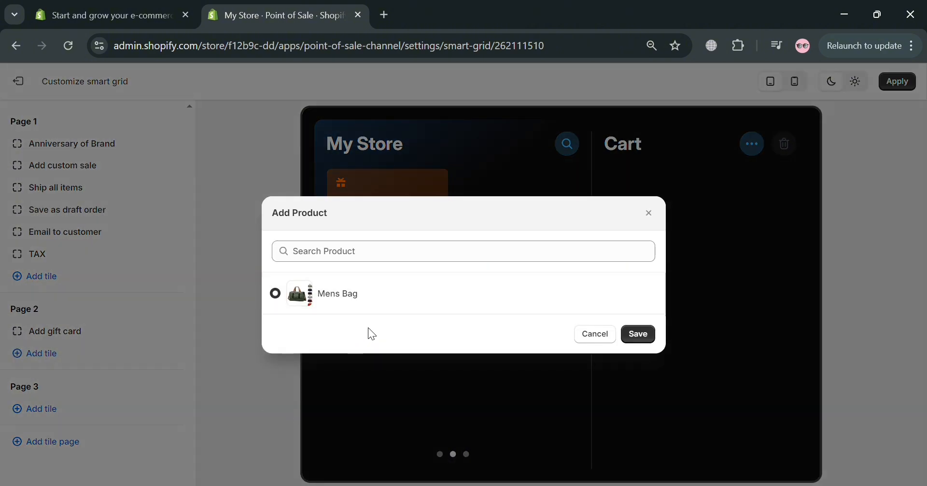
left_click(638, 338)
Set the Add gift card tile's color to Green and return to the list of tile pages.
left_click(507, 205)
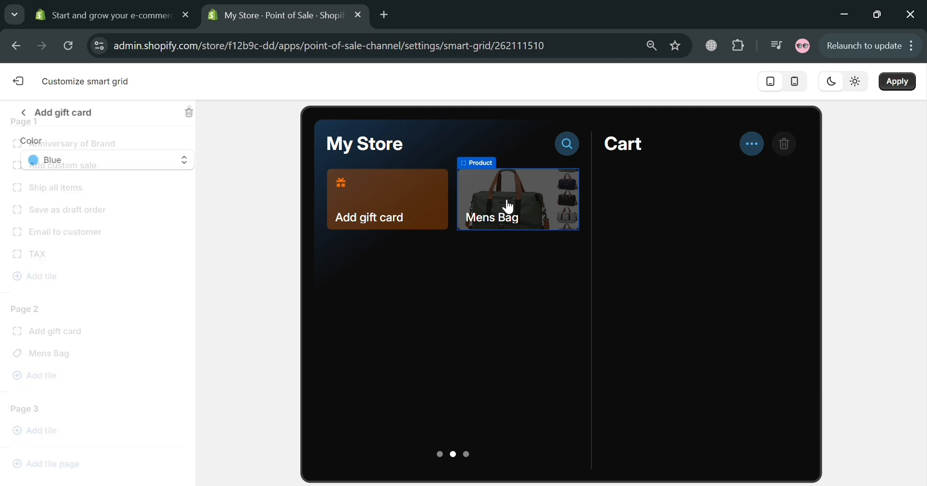
left_click(133, 165)
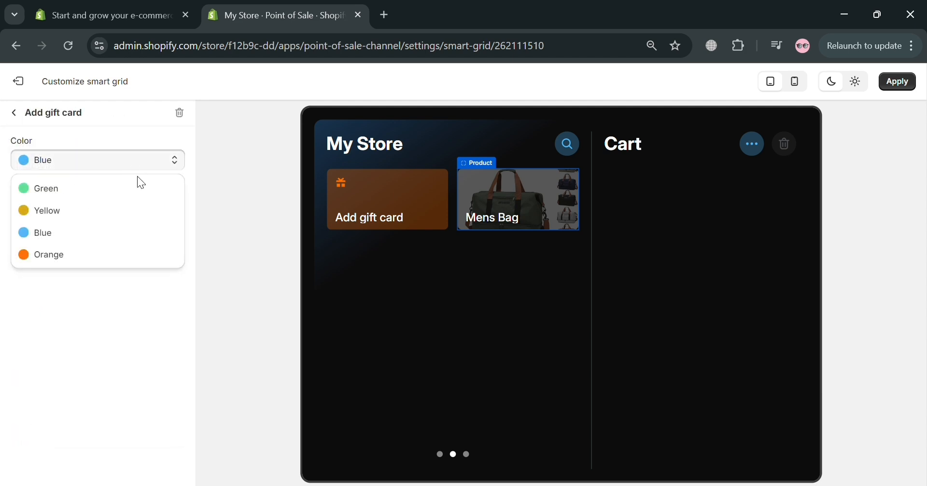
left_click(136, 189)
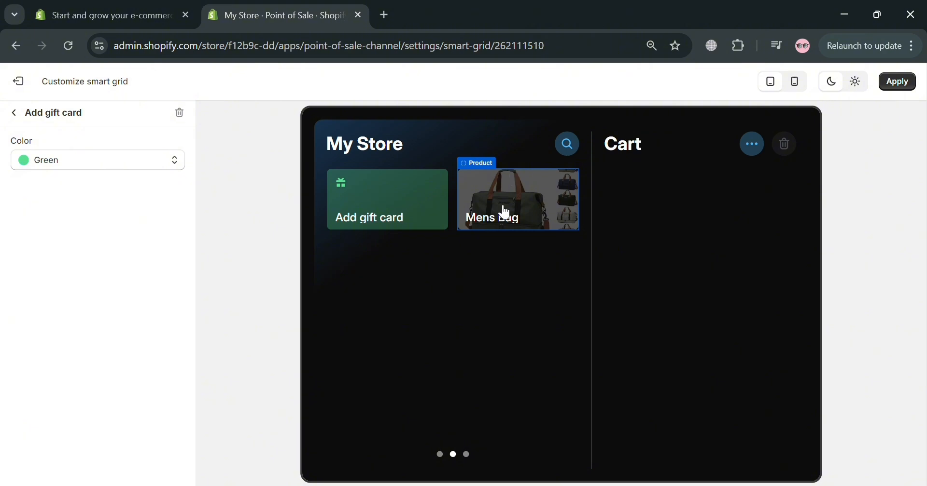
key("Escape")
mouse_move(182, 420)
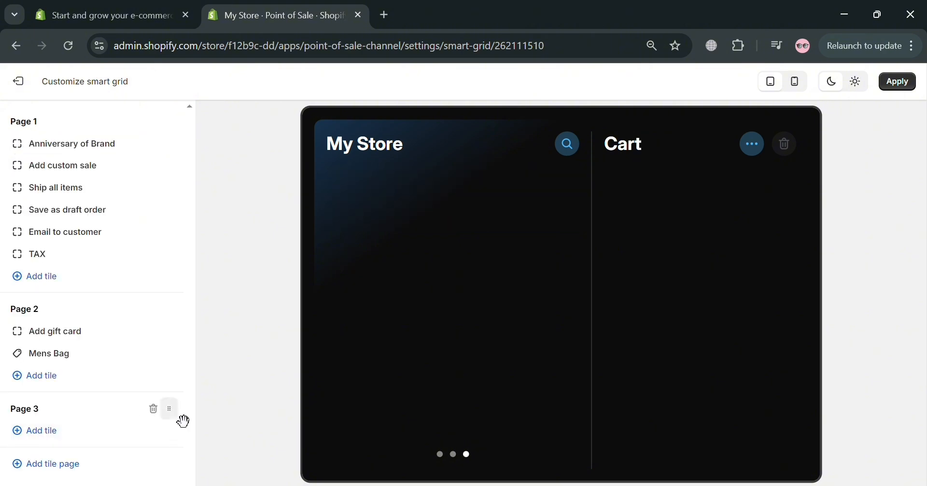
Delete the empty Page 3 from the smart grid and dismiss the deletion notice.
left_click(155, 411)
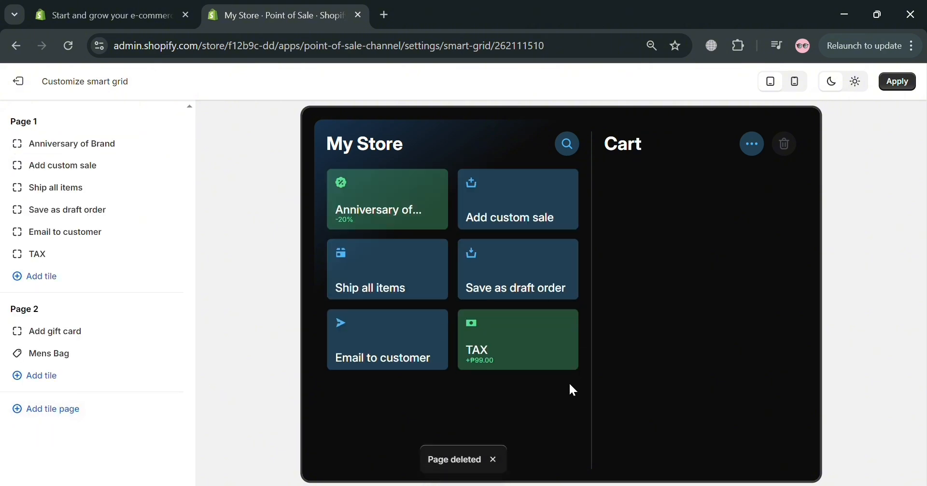
left_click(494, 459)
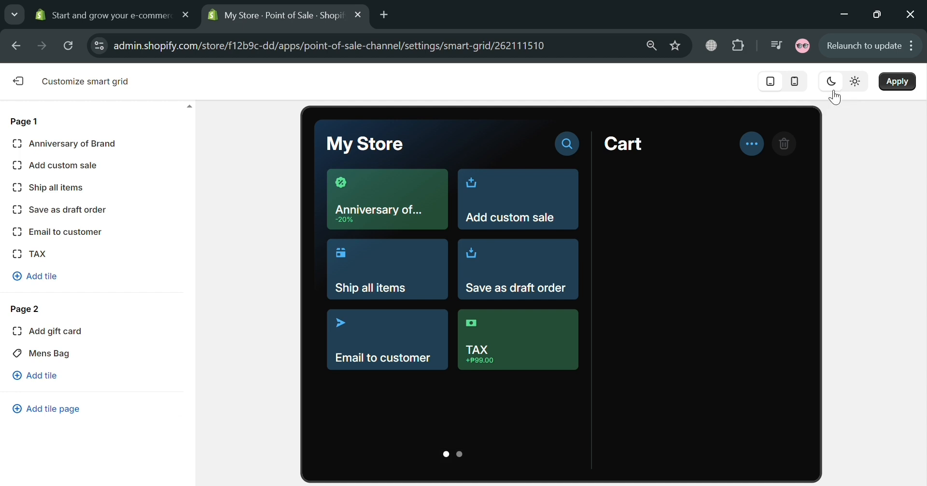
Preview the smart grid in light and dark appearance, and check both of its pages in the phone layout.
left_click(856, 82)
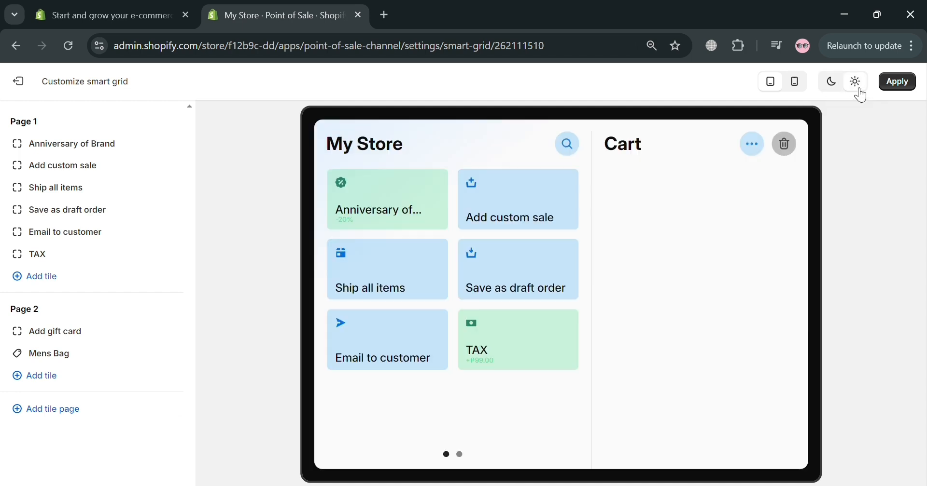
left_click(834, 87)
left_click(805, 96)
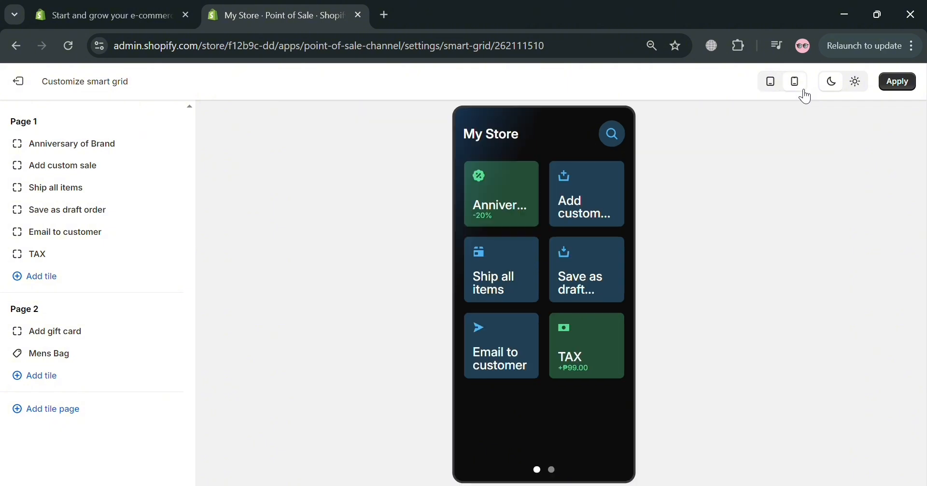
left_click(553, 470)
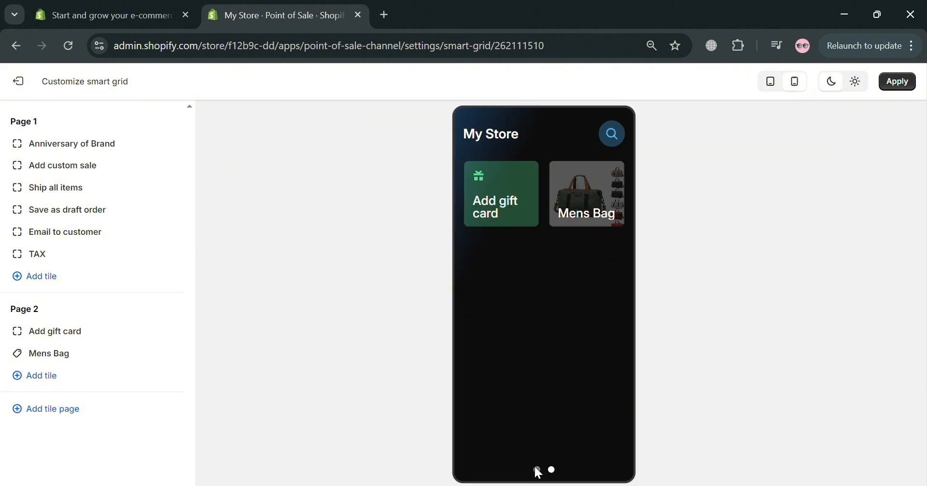
left_click(537, 471)
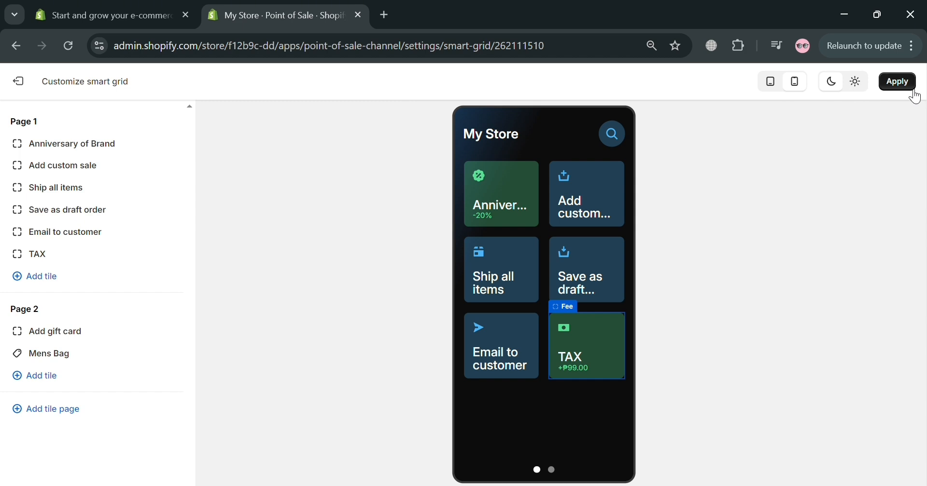
Apply the tile customizations and save the Sample smart grid.
left_click(897, 81)
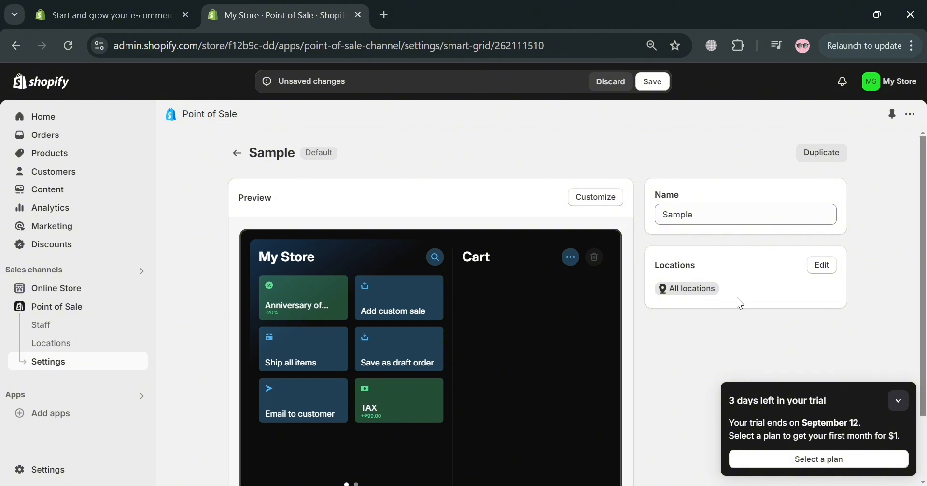
left_click(70, 472)
left_click(652, 82)
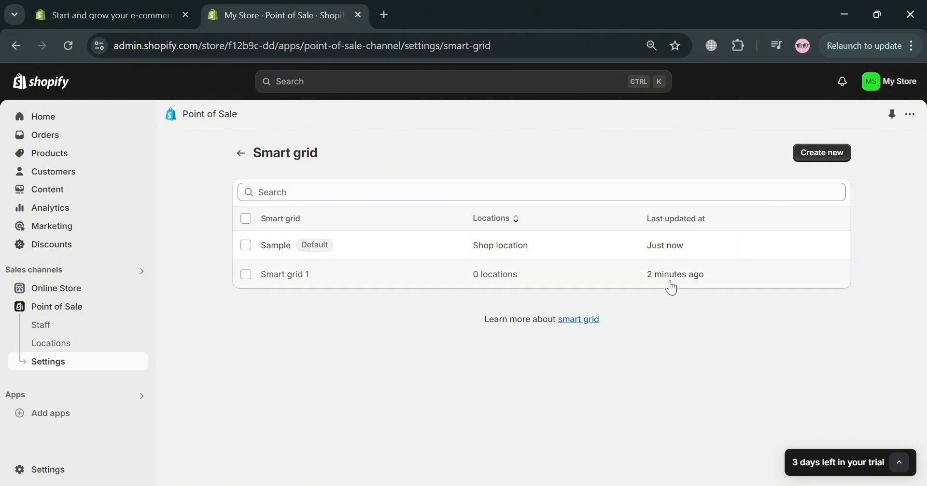
Duplicate the Sample smart grid, save the duplicate as Copy of Sample, and return to the list of smart grids.
left_click(578, 248)
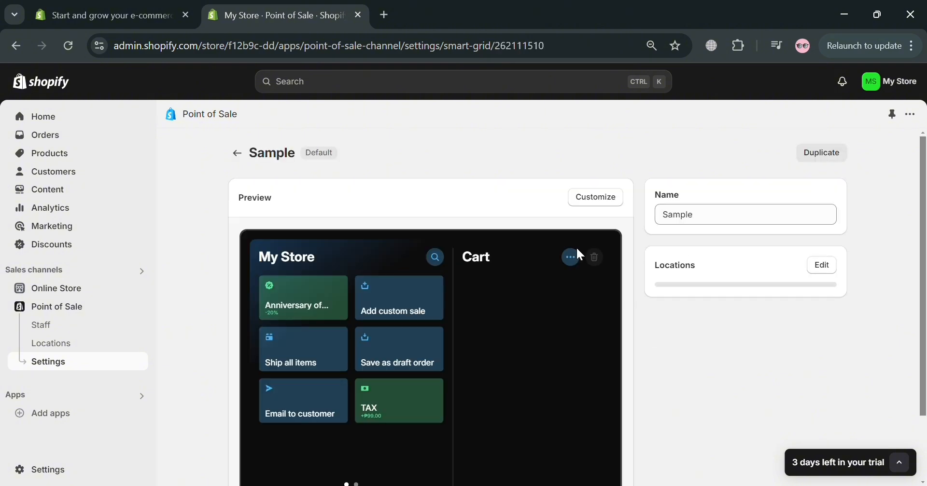
left_click(823, 154)
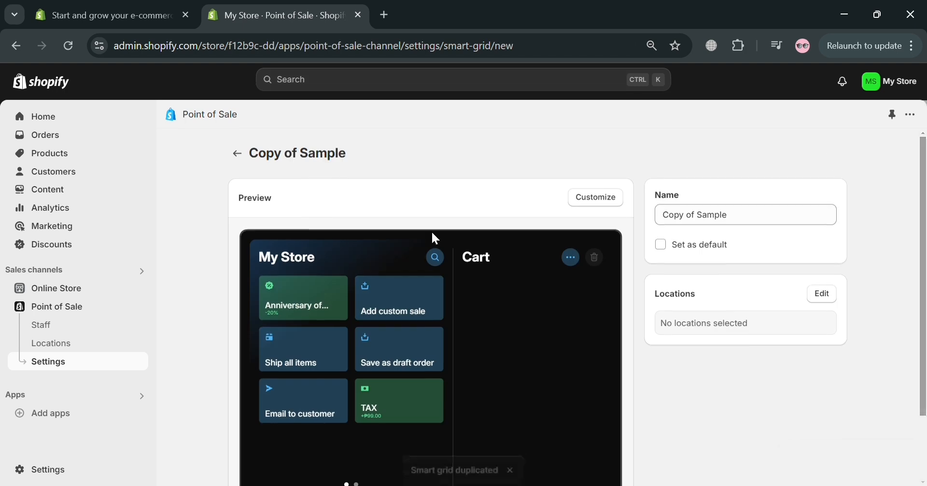
left_click(765, 217)
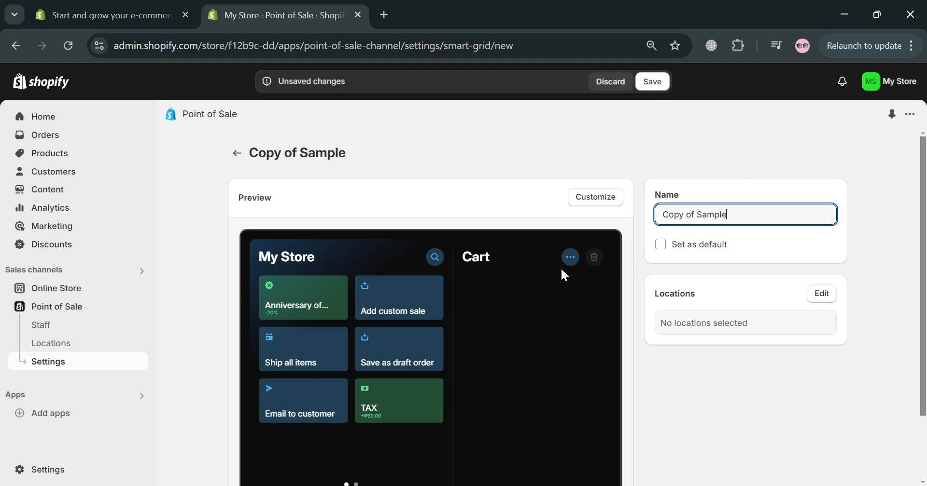
left_click(236, 154)
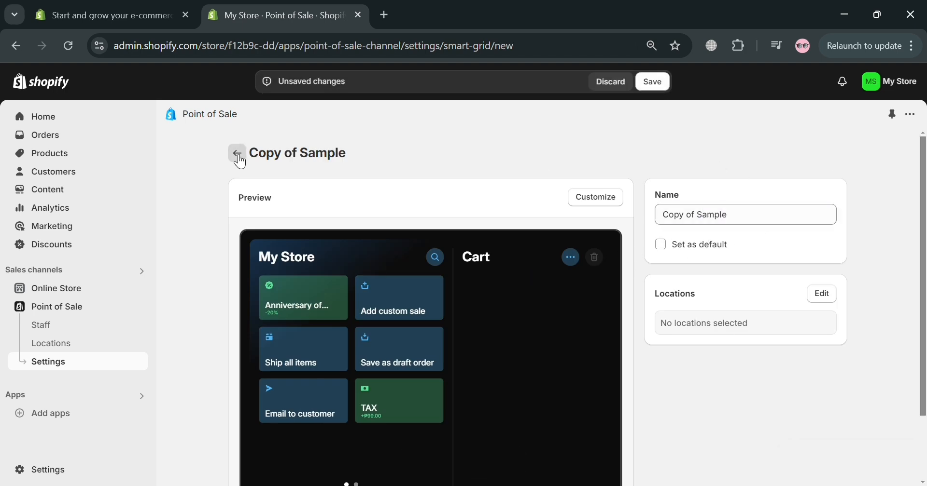
left_click(666, 86)
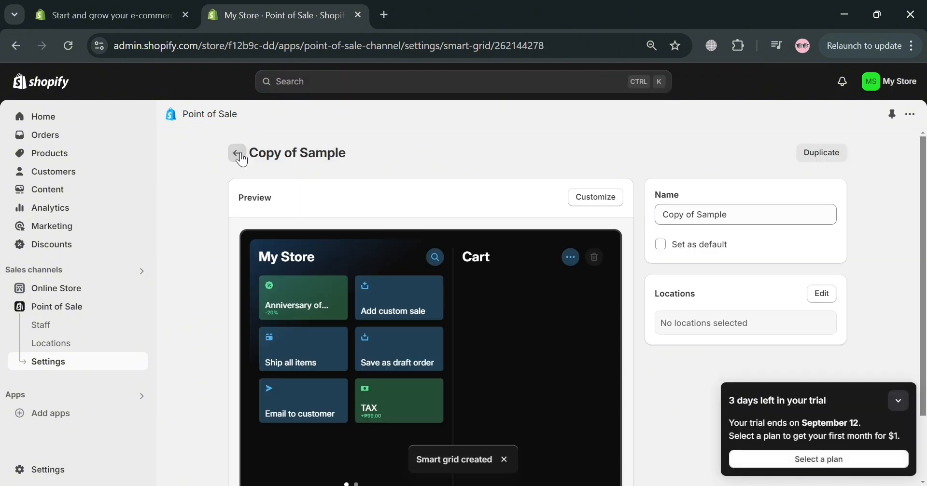
left_click(240, 154)
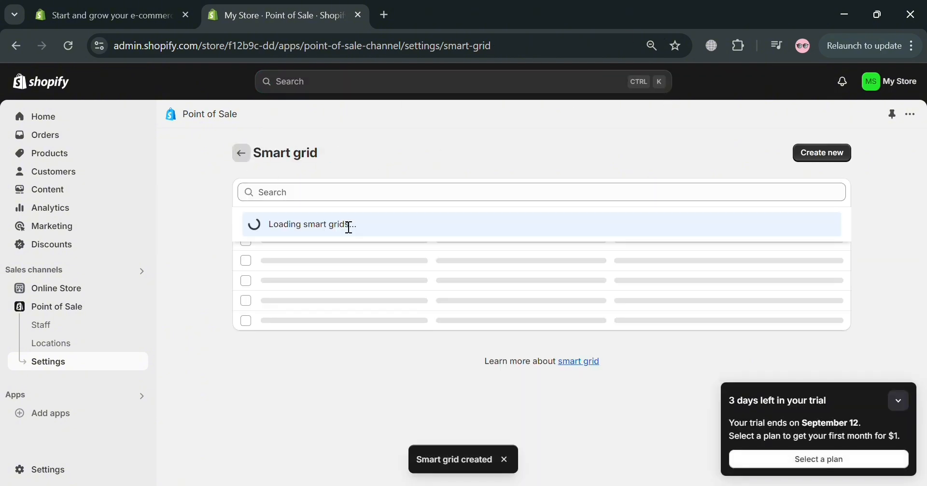